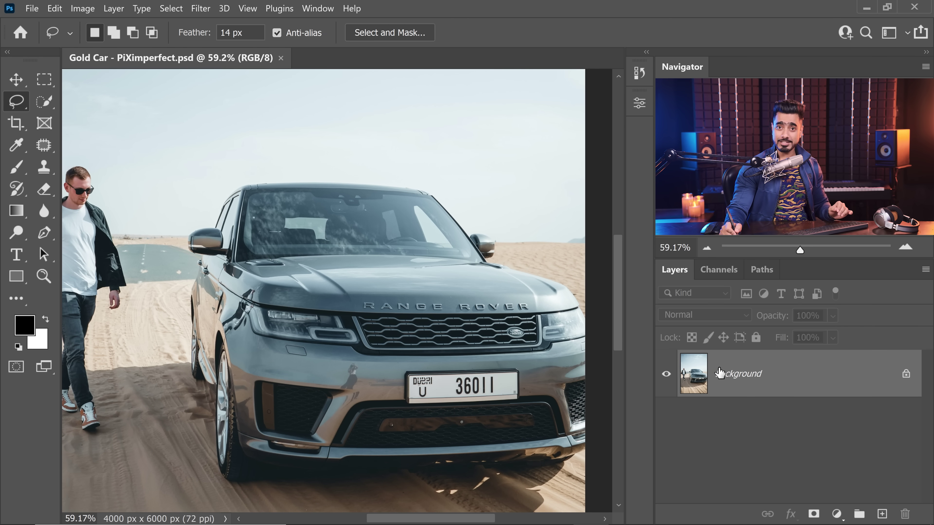
- Add a Solid Color fill layer above the Background using the golden orange ffa729
key(v)
click(836, 514)
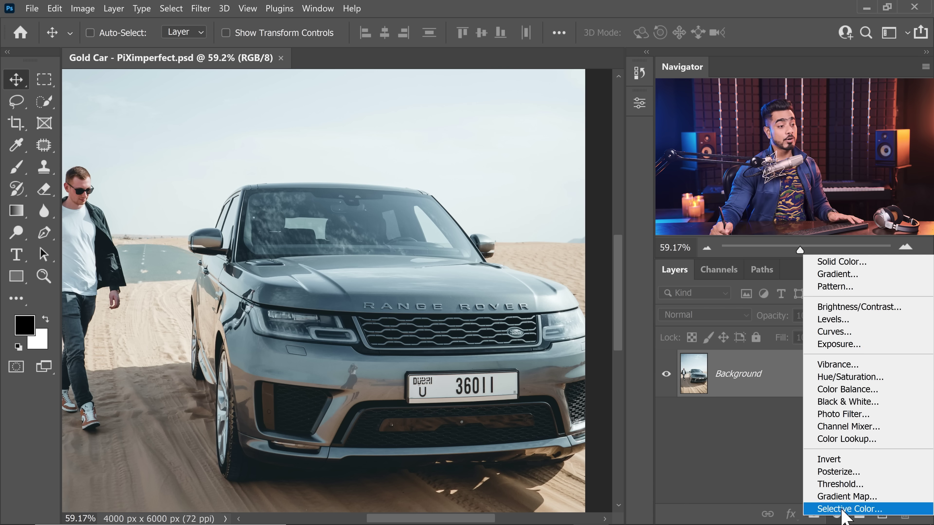
click(790, 261)
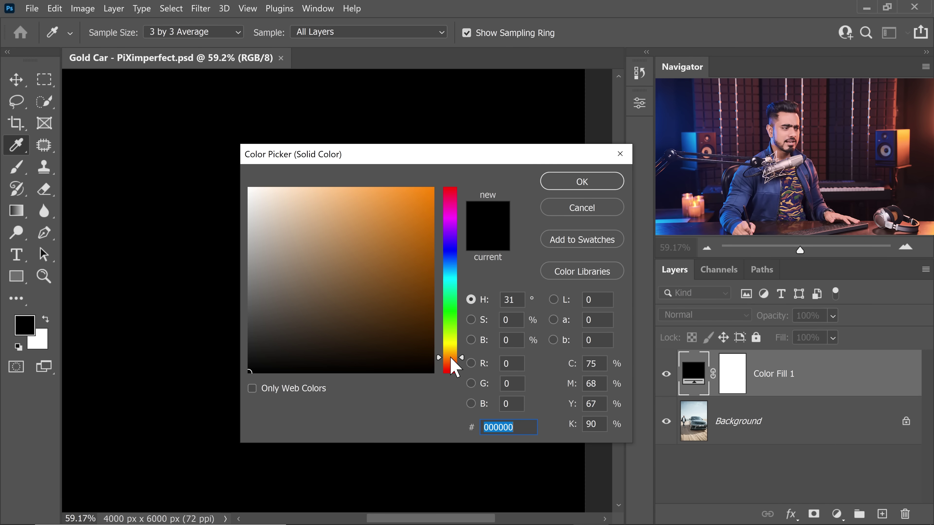
drag(451, 358, 451, 357)
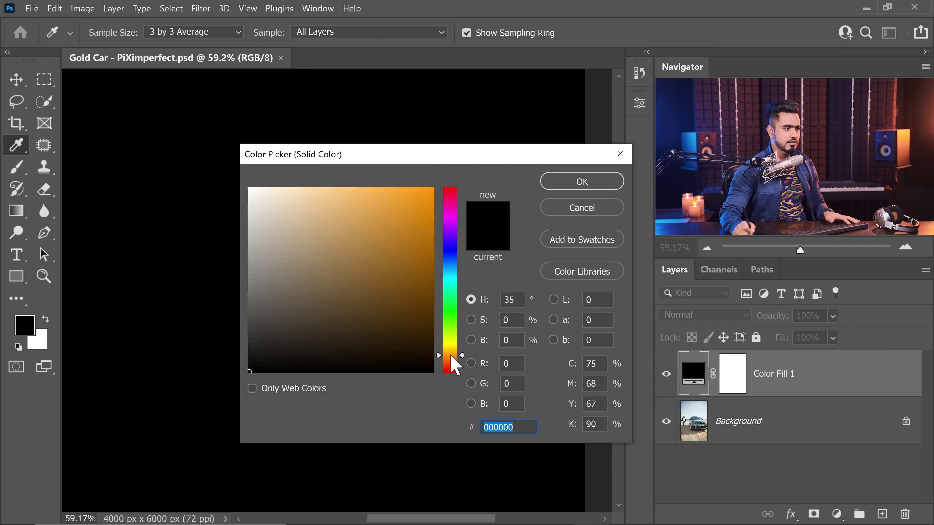
drag(407, 202, 403, 188)
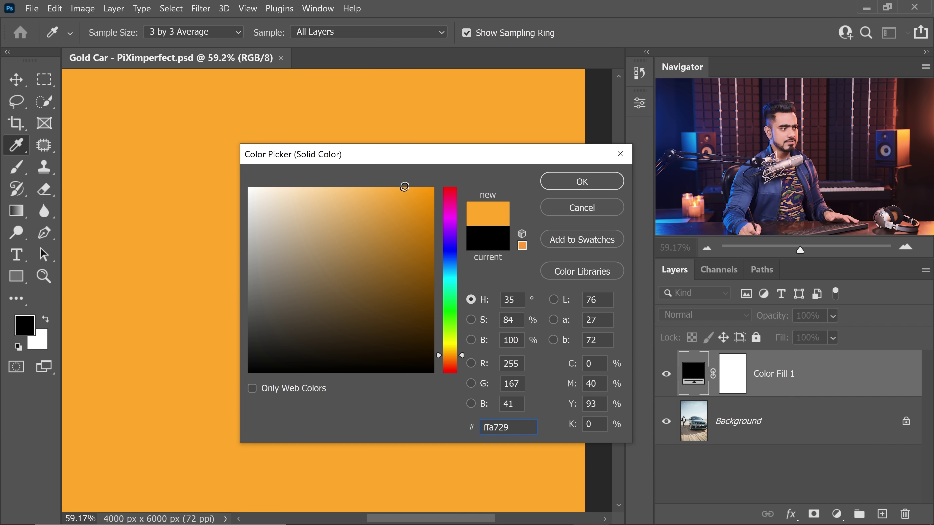
click(585, 184)
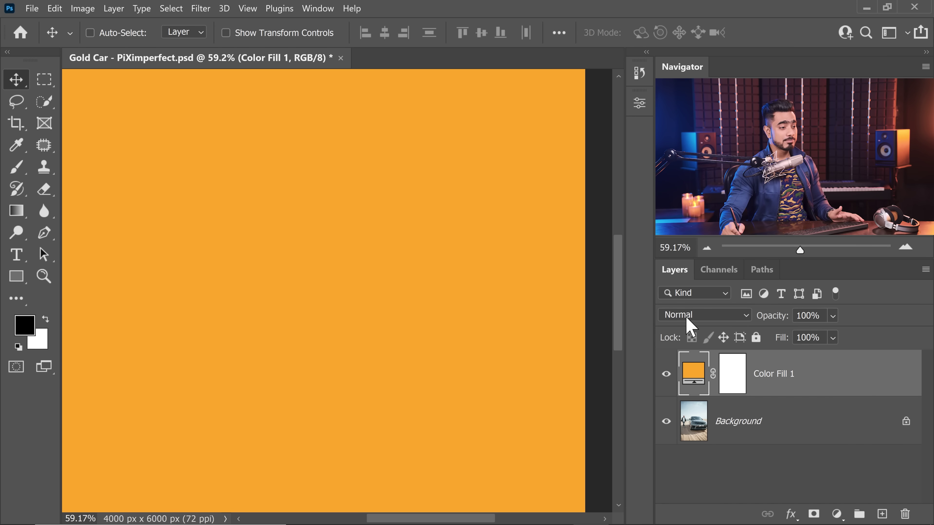
- Set the colour fill layer to Screen and split its underlying-layer shadow blend range to 0 / 171
click(686, 317)
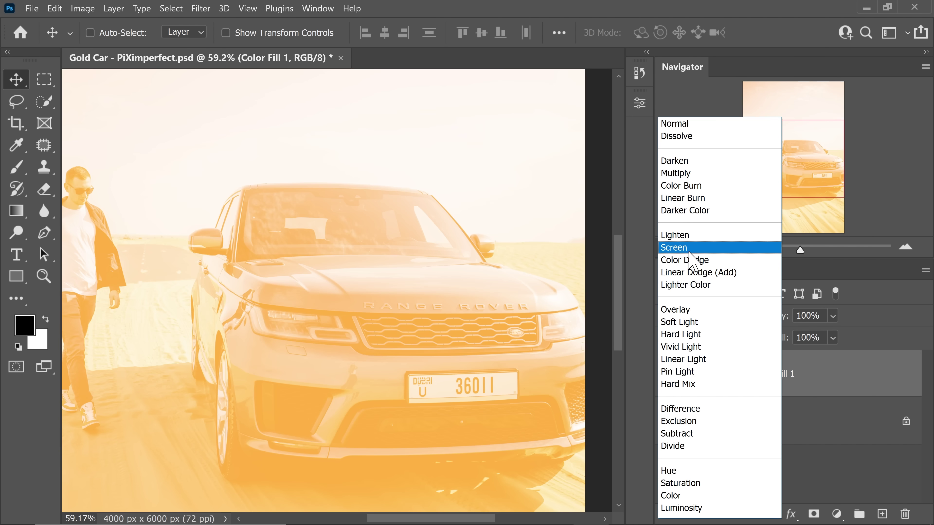
click(688, 248)
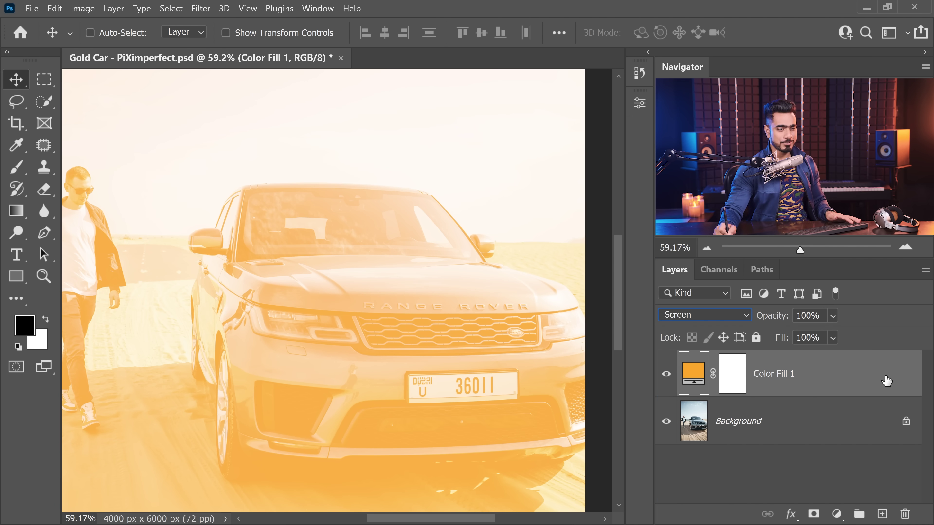
double_click(846, 390)
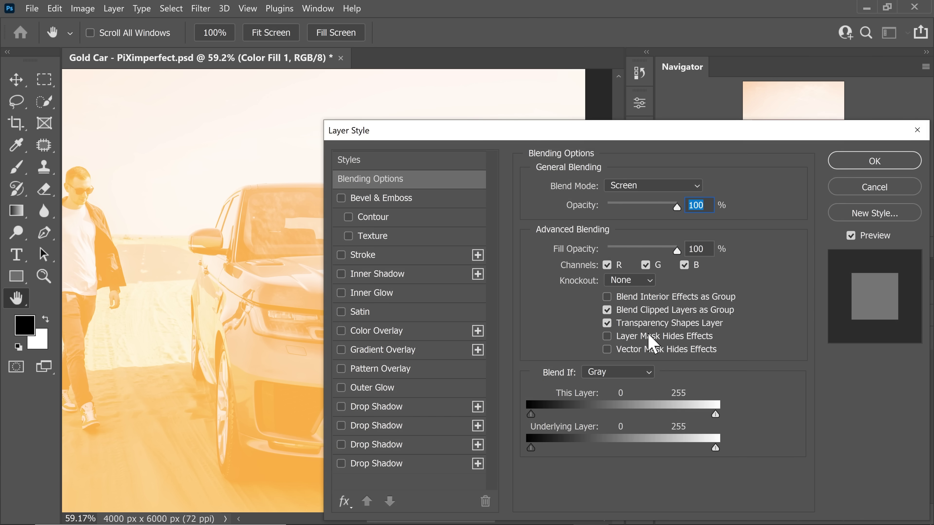
drag(485, 127, 668, 75)
drag(717, 396, 756, 396)
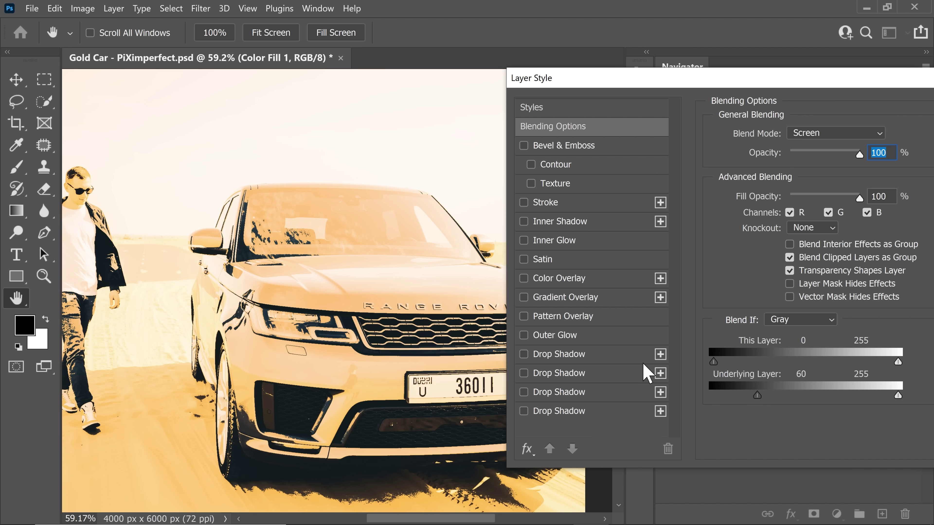
drag(757, 395, 727, 401)
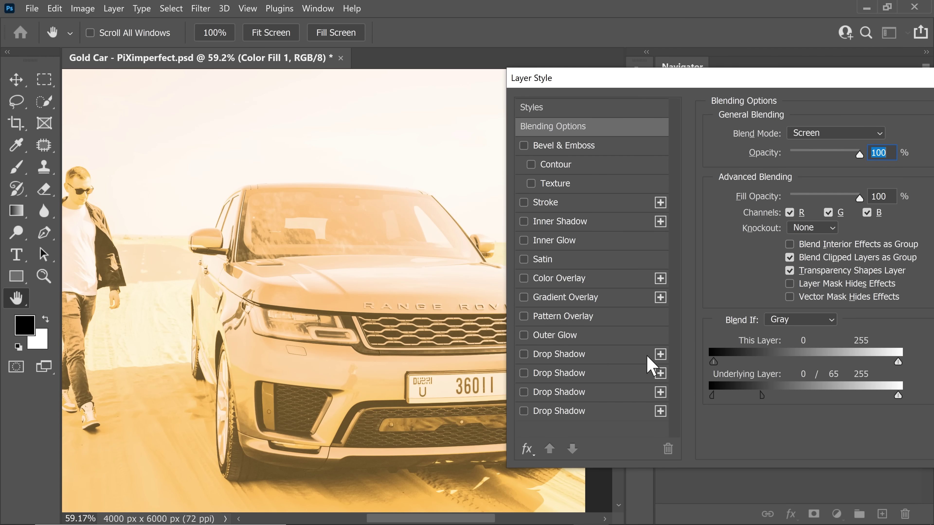
drag(793, 394, 838, 396)
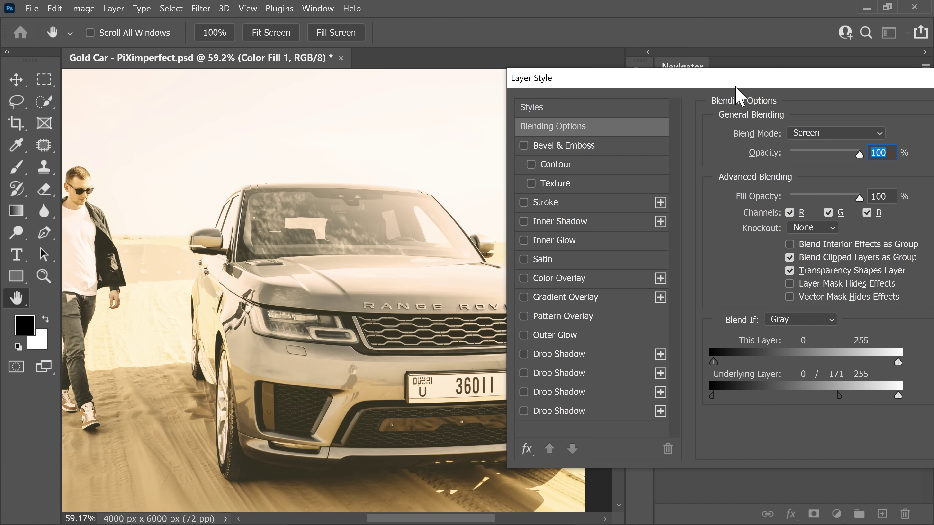
drag(731, 89, 535, 83)
click(812, 114)
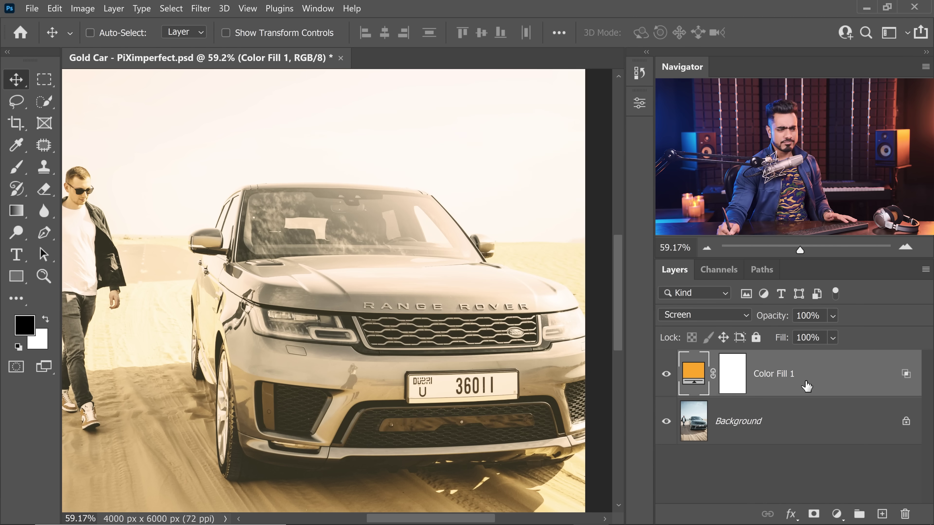
- Rename the colour fill layer as Gold Bright
double_click(775, 375)
text(Gold Bright)
key(Return)
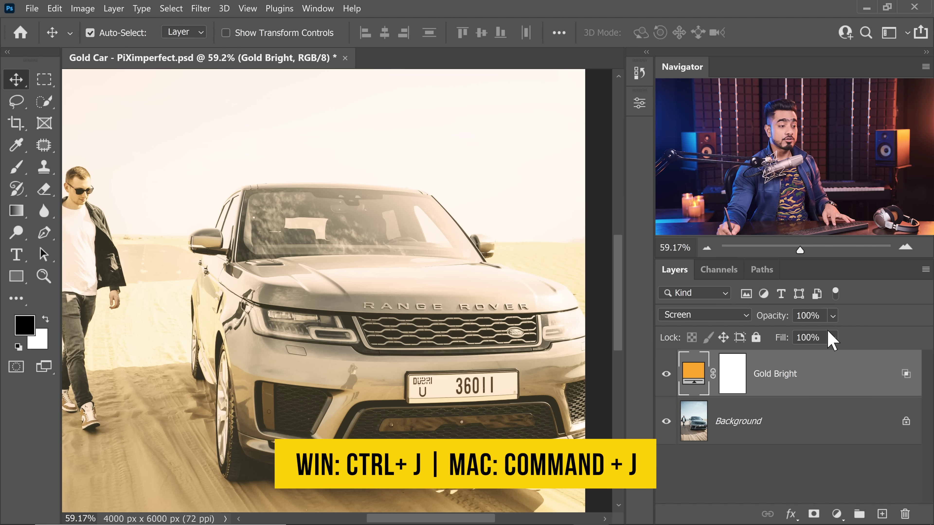
- Duplicate the Gold Bright layer and name the copy Gold Dark
key(ctrl+j)
double_click(786, 375)
click(774, 374)
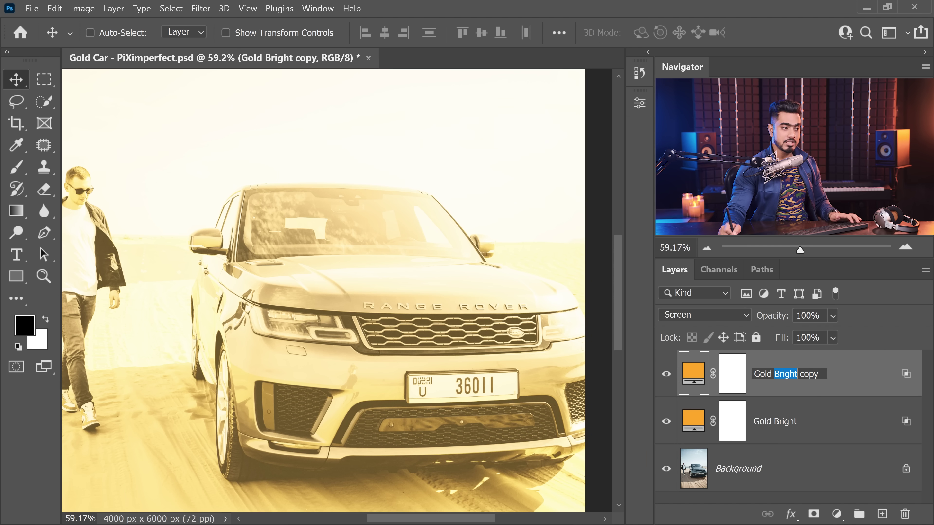
text(Dark)
key(Return)
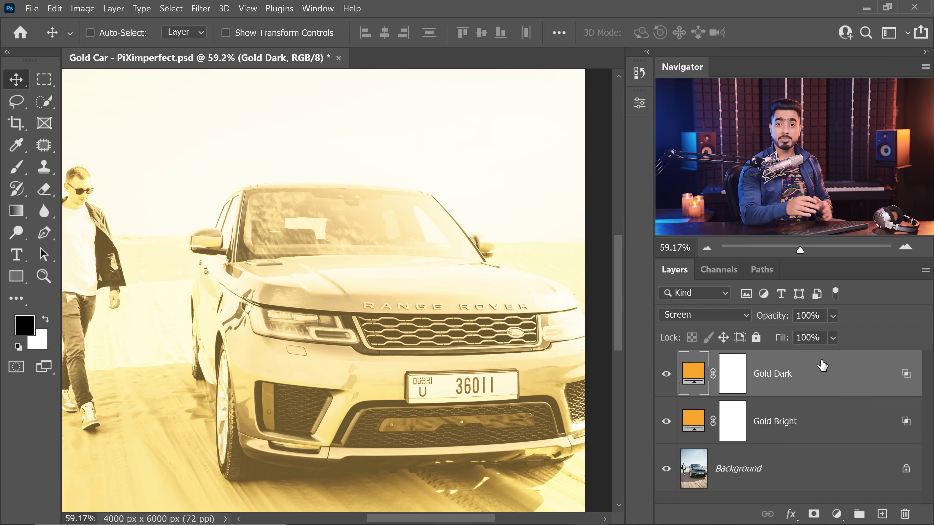
- Set the Gold Dark layer's blend mode to Multiply and reset its underlying-layer shadow blend range to 0
click(704, 315)
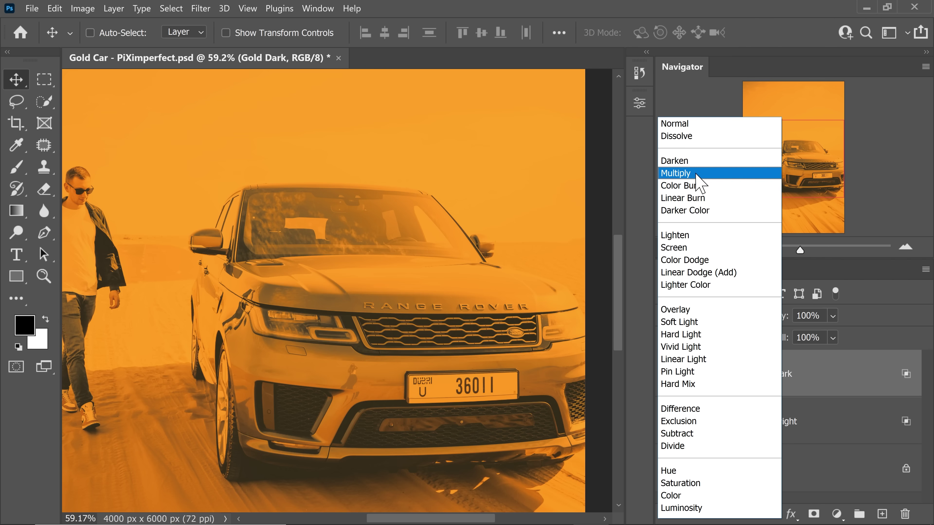
click(694, 175)
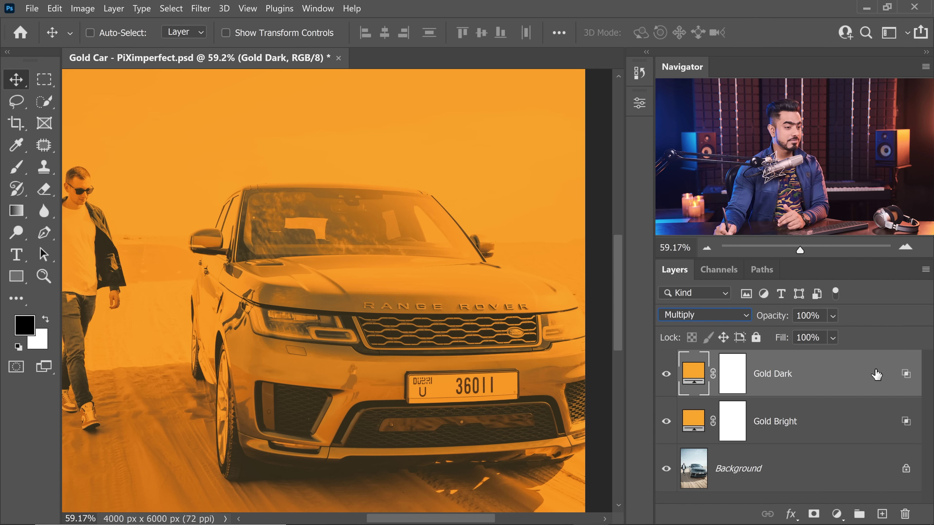
double_click(882, 375)
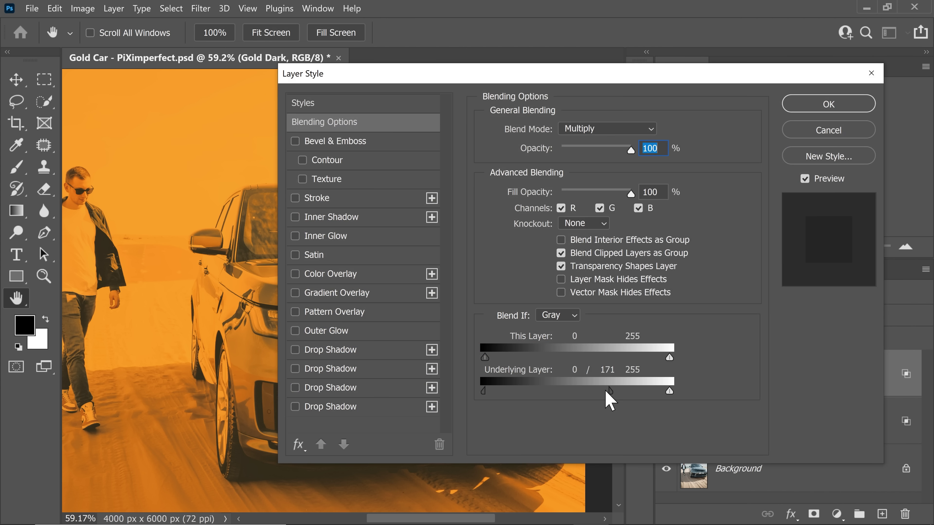
key(ctrl+z)
drag(460, 76, 676, 88)
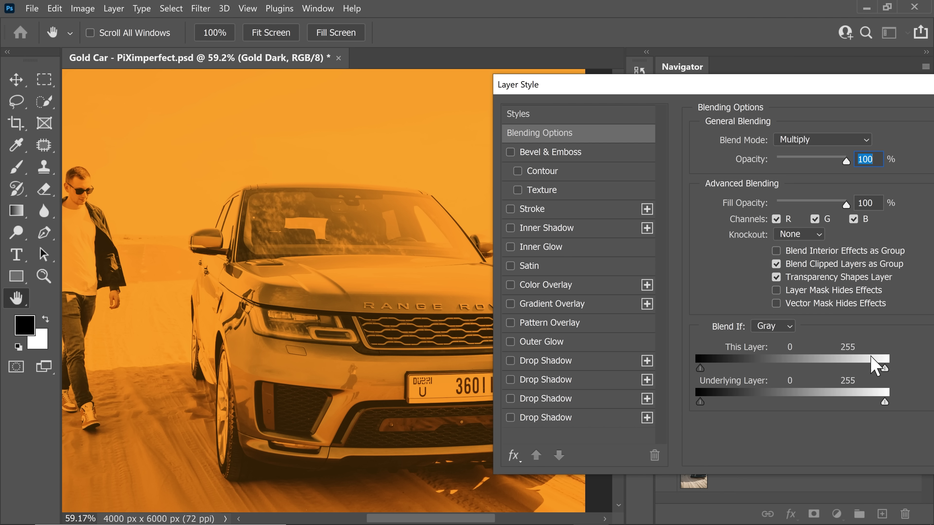
- Split the Gold Dark layer's underlying-layer highlight blend range to 138 / 255 and apply the blending options
drag(884, 402, 853, 403)
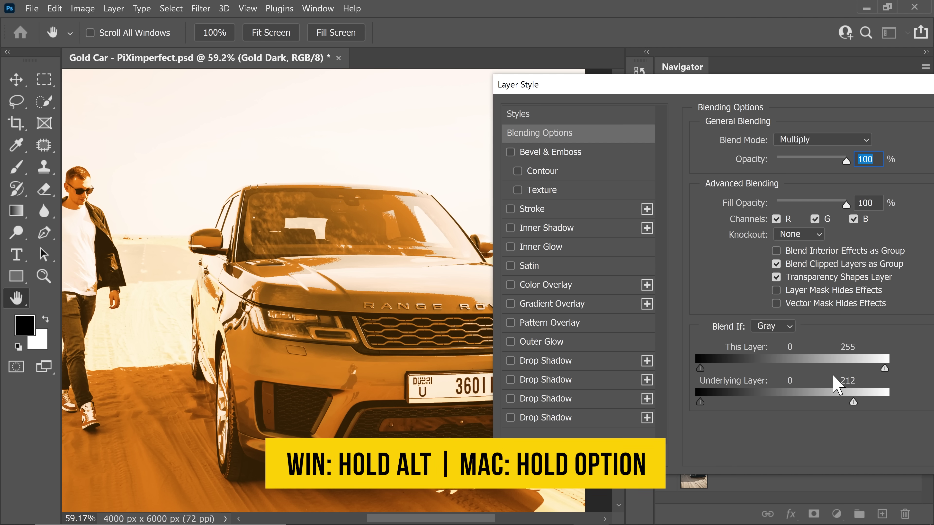
drag(858, 405, 800, 403)
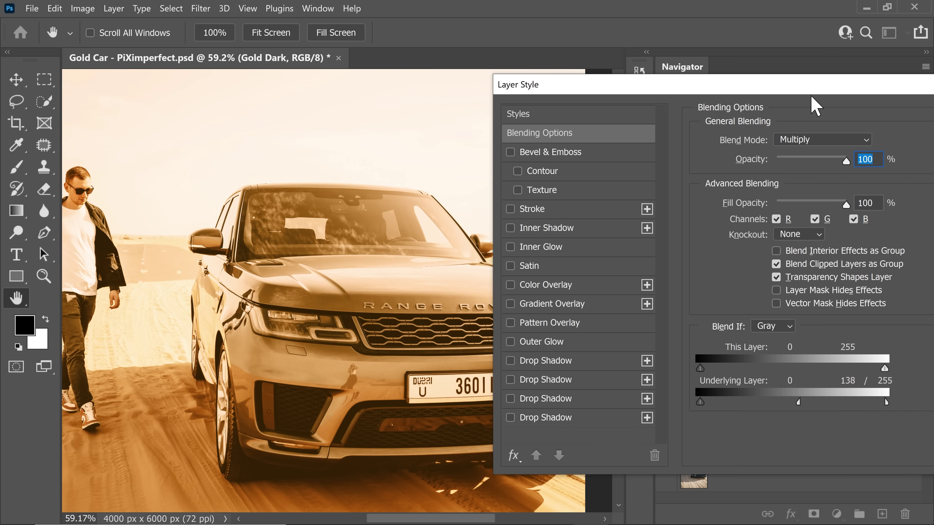
drag(814, 88, 531, 74)
click(746, 102)
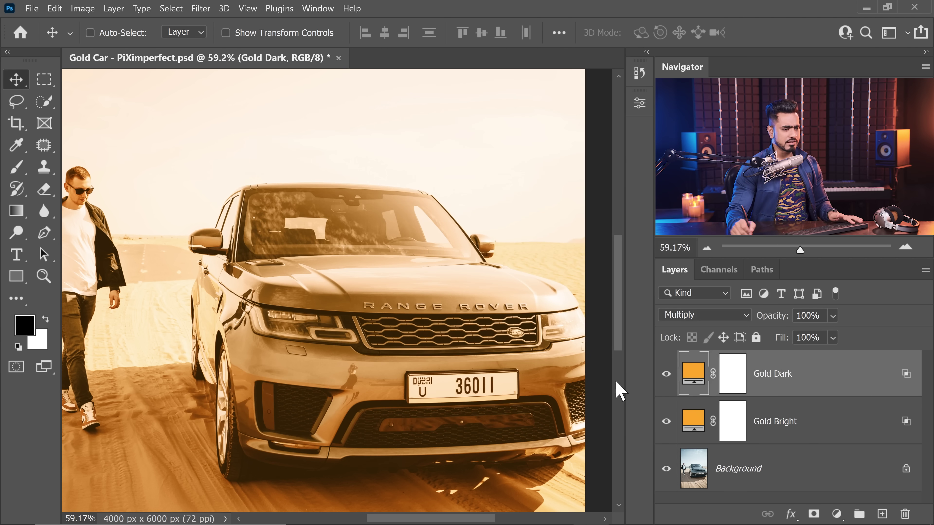
- Hide both gold fill layers and add a Black & White adjustment layer directly above the Background
click(666, 418)
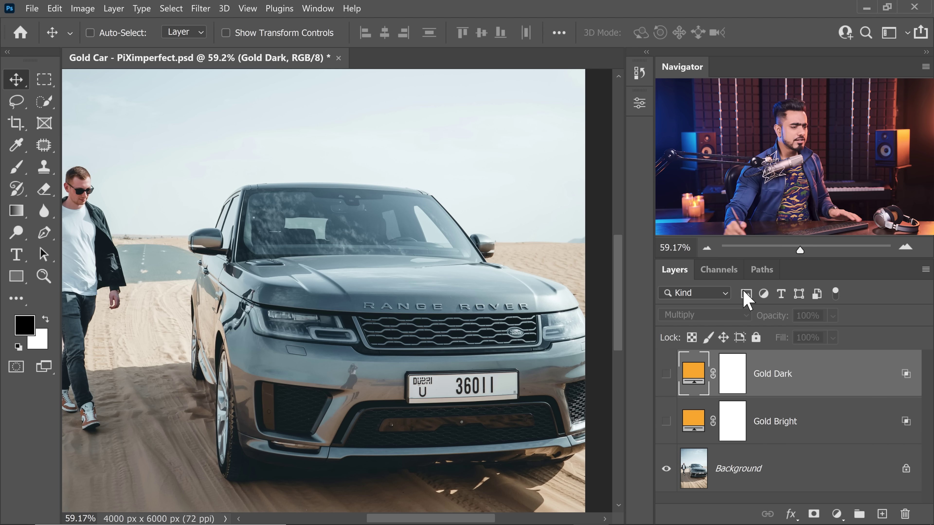
click(812, 470)
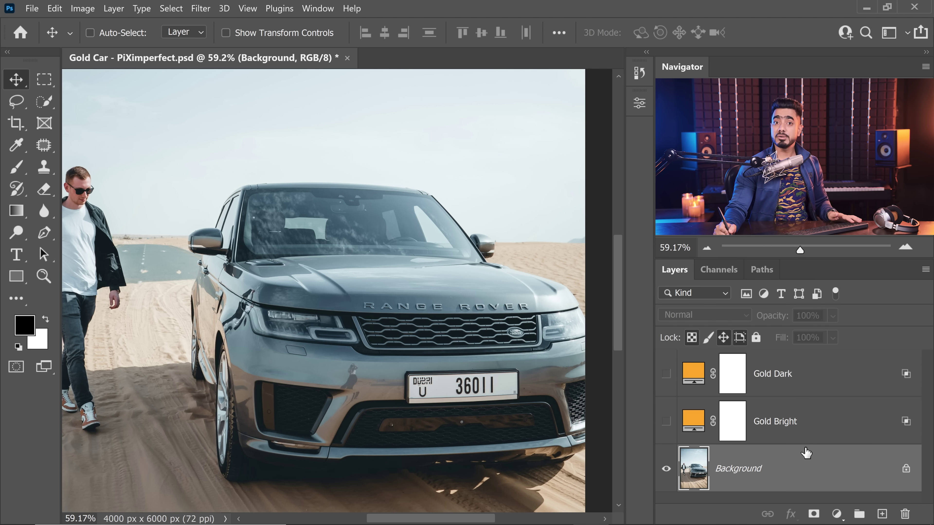
click(837, 515)
click(853, 401)
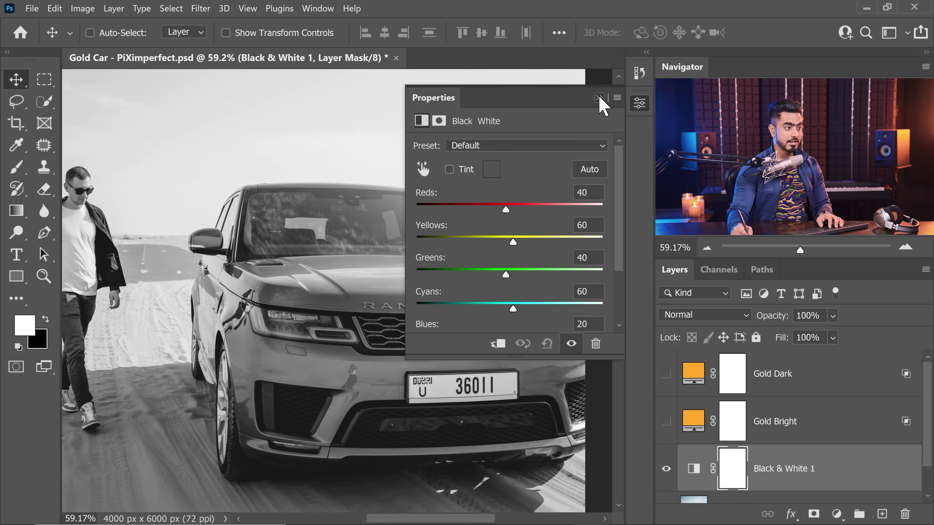
click(598, 98)
- Show the Gold Dark and Gold Bright layers again and examine the gold effect on the car's hood
click(665, 375)
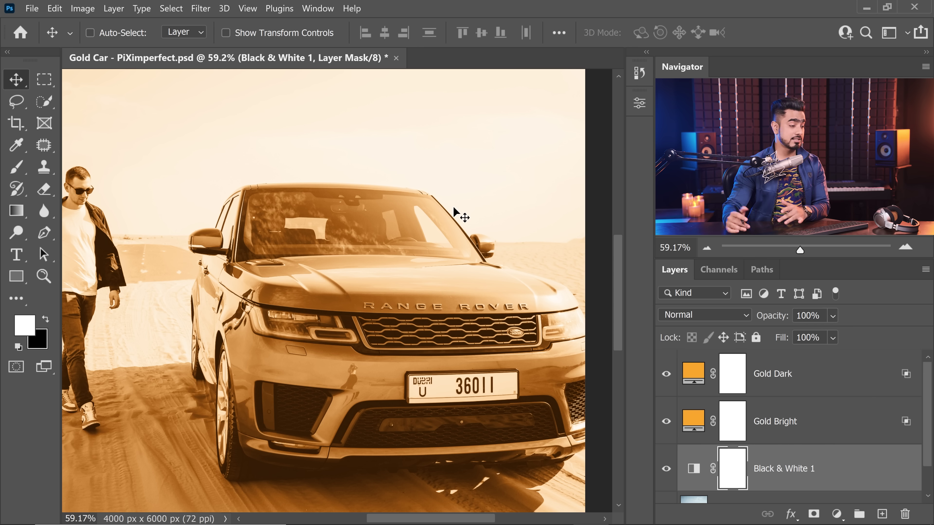
key(ctrl+space)
drag(364, 284, 430, 286)
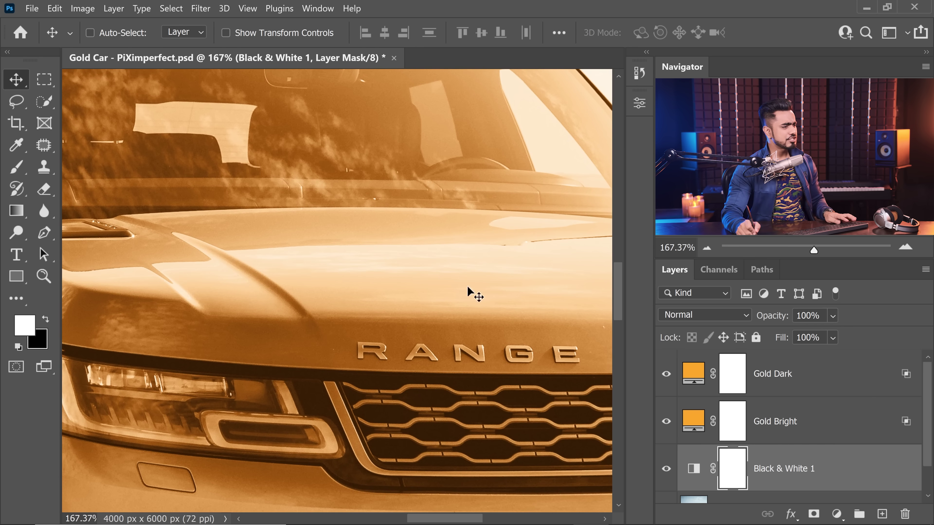
drag(469, 317, 413, 377)
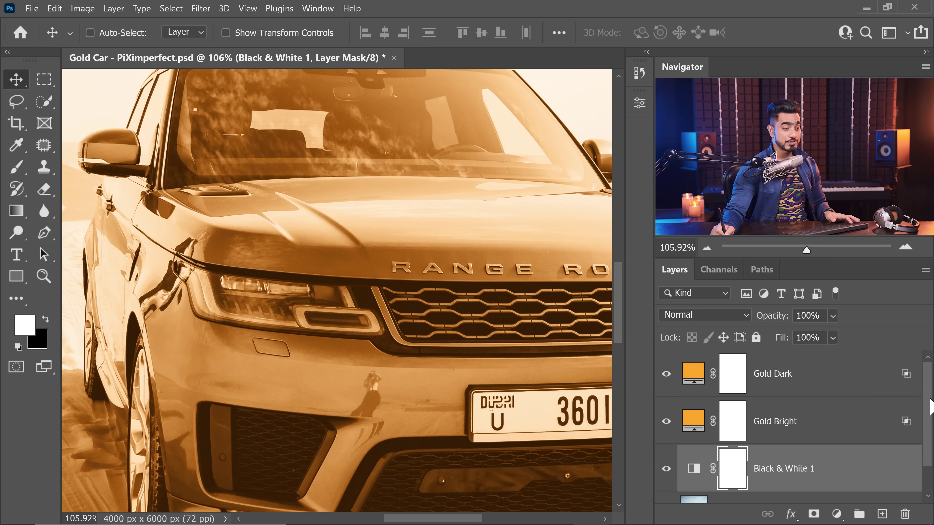
- Duplicate the Background layer and convert the copy for smart filters
drag(930, 404, 929, 446)
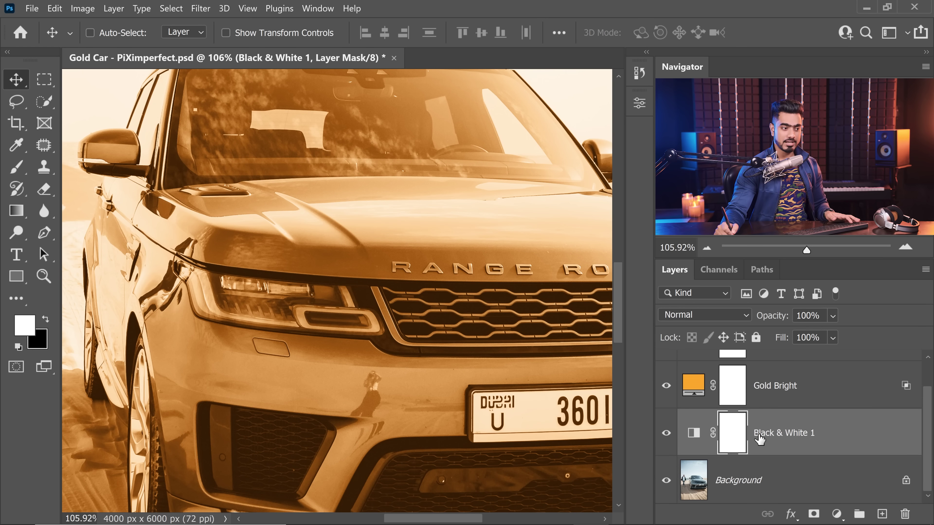
click(764, 489)
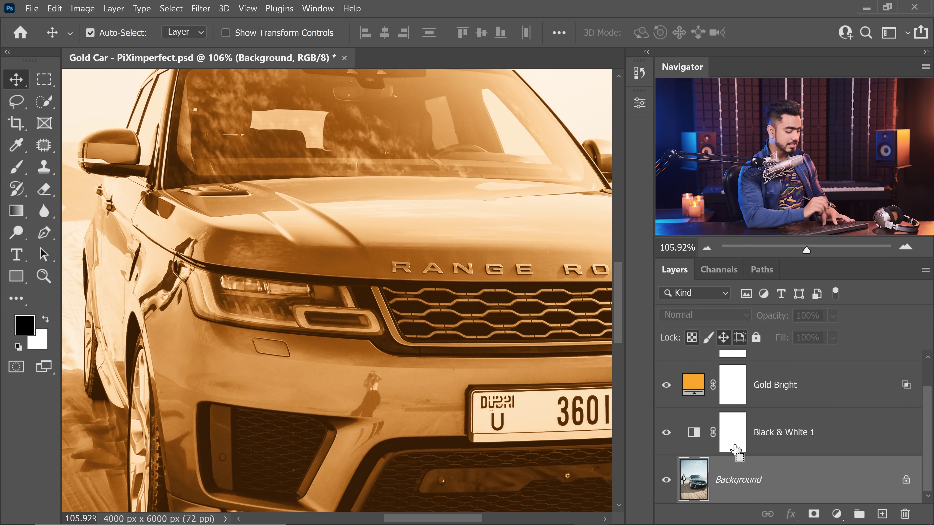
drag(735, 449, 734, 448)
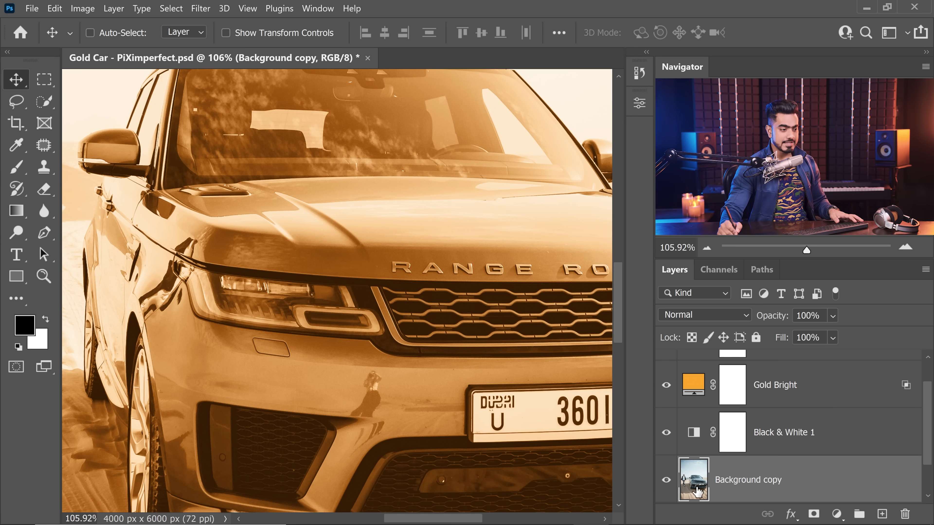
click(200, 8)
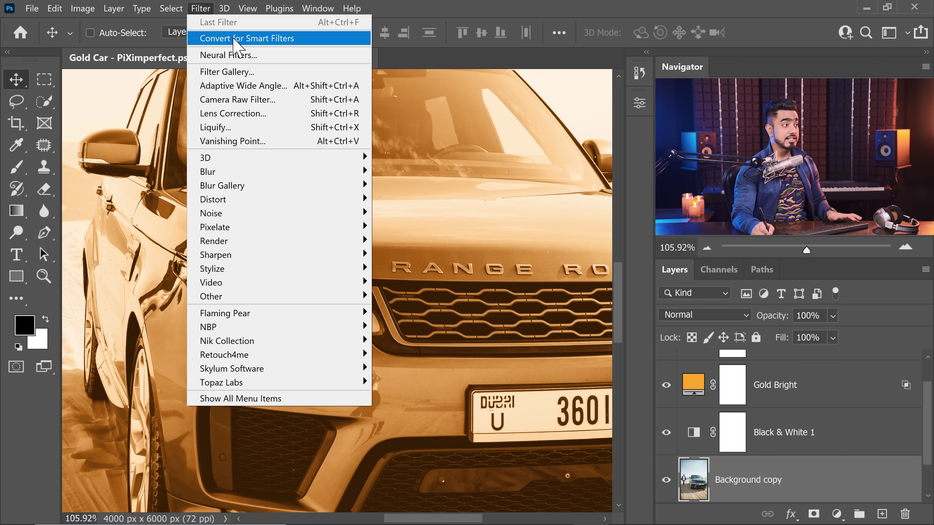
click(228, 35)
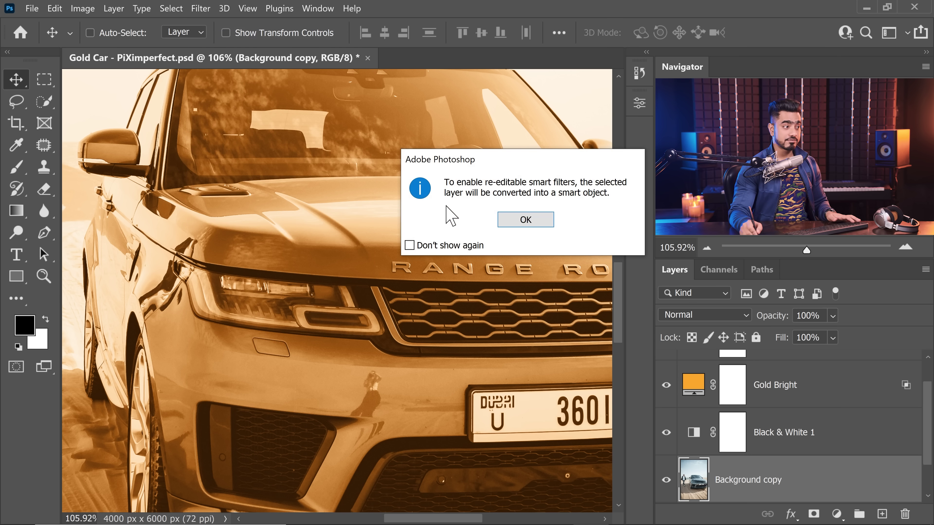
click(526, 220)
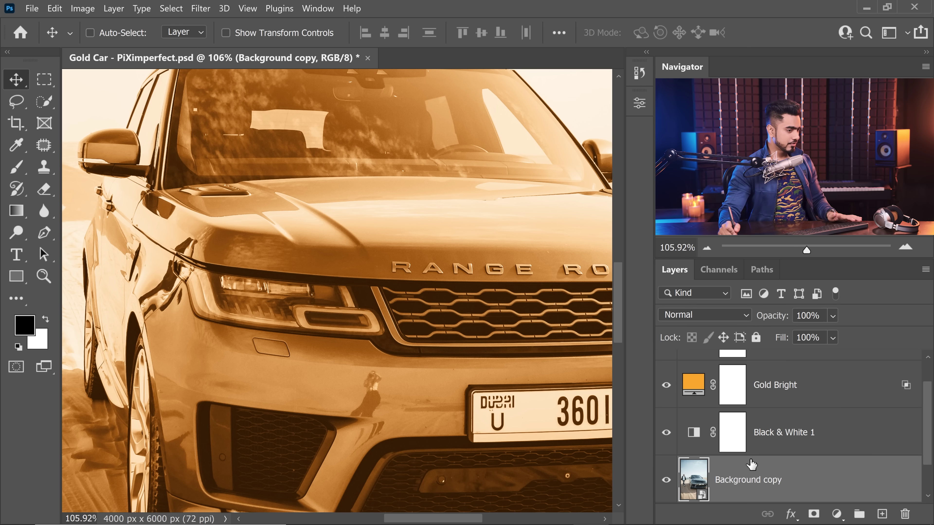
- Rename the Background copy layer as Clarity
double_click(744, 480)
text(Clarity)
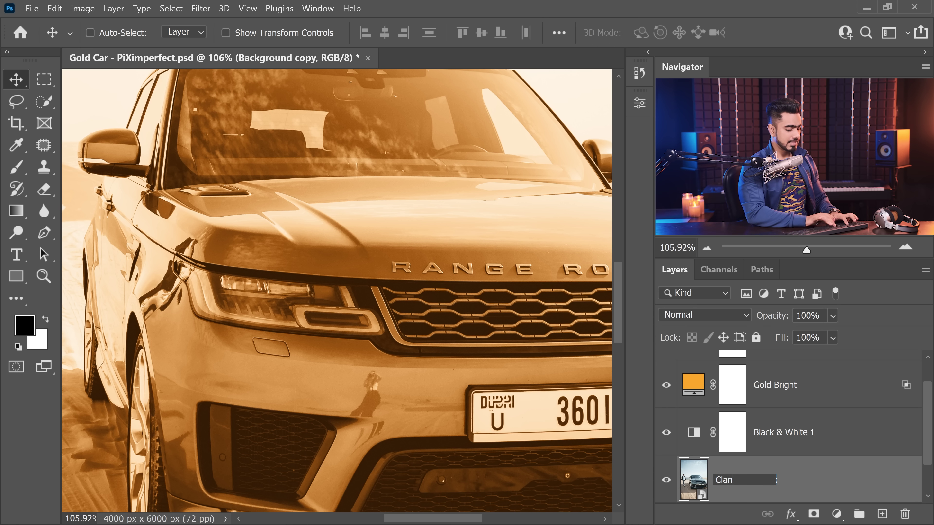
key(Return)
- Start the Camera Raw Filter on the Clarity layer and set its Clarity value to +66
click(200, 8)
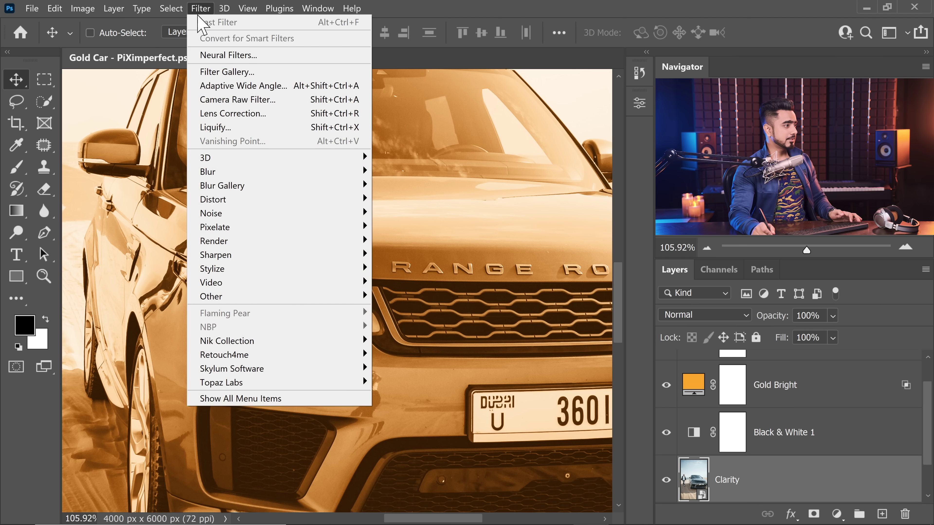
click(242, 99)
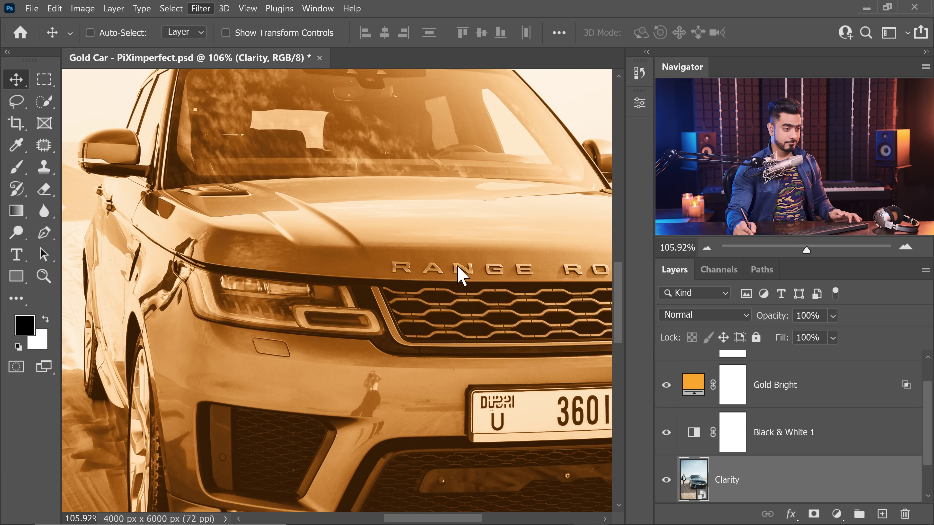
scroll(417, 317, up, 3)
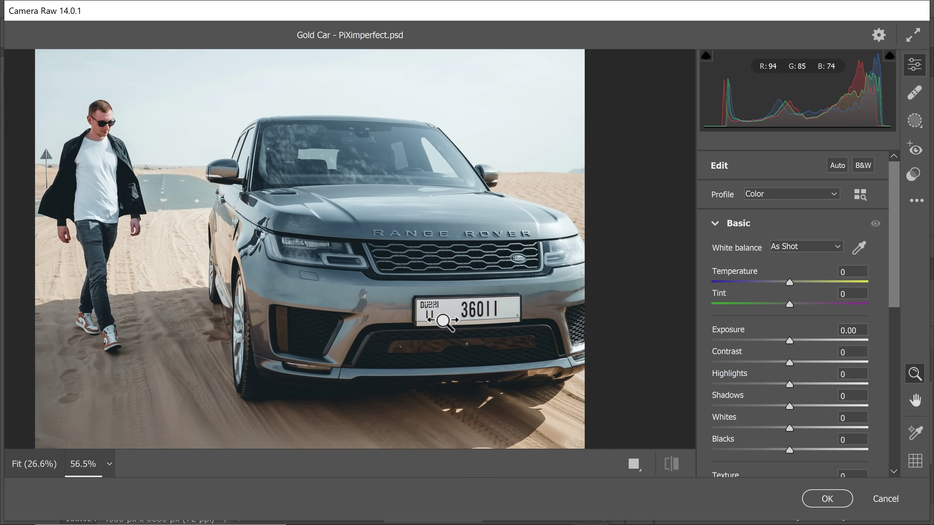
drag(893, 298, 890, 394)
drag(789, 286, 846, 289)
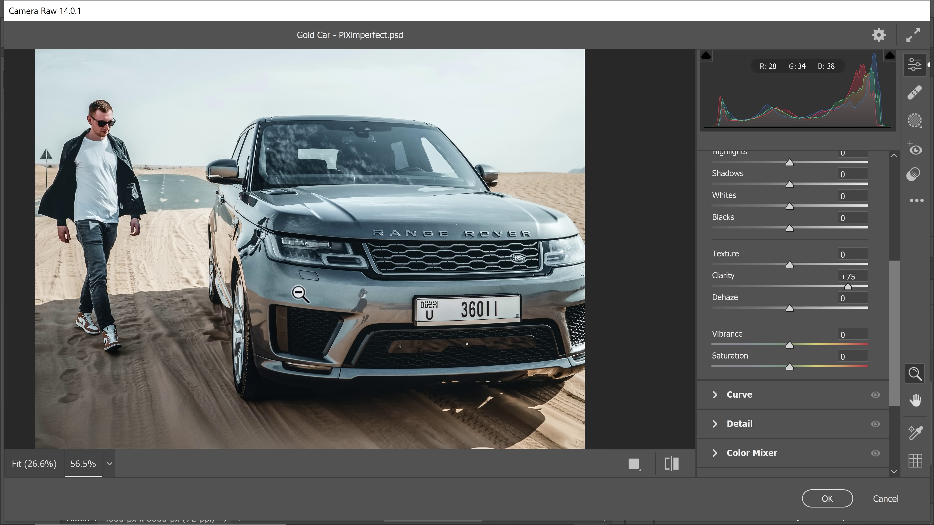
mouse_move(845, 285)
mouse_down()
mouse_move(871, 292)
mouse_move(829, 290)
mouse_up()
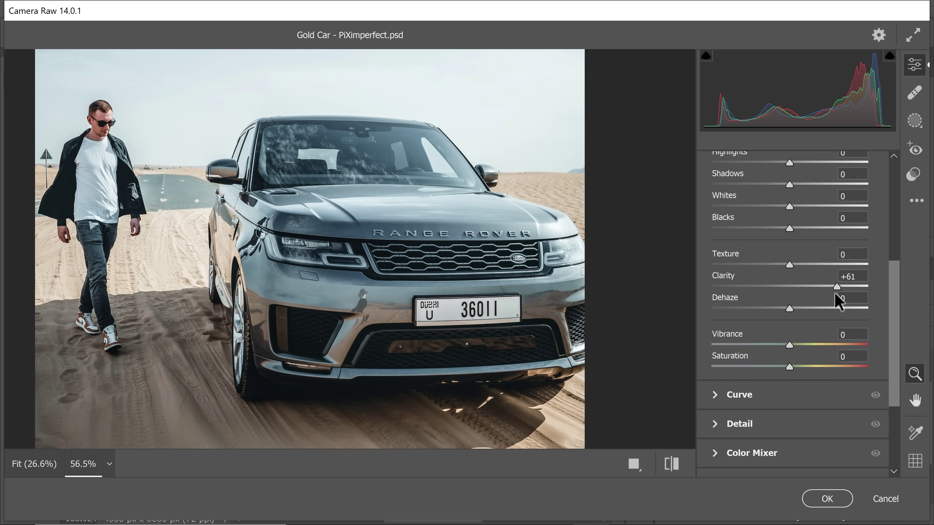
mouse_move(849, 294)
mouse_down()
mouse_move(867, 294)
mouse_move(838, 293)
mouse_up()
- Set the Camera Raw Texture to +50 and apply the filter
drag(790, 265, 831, 264)
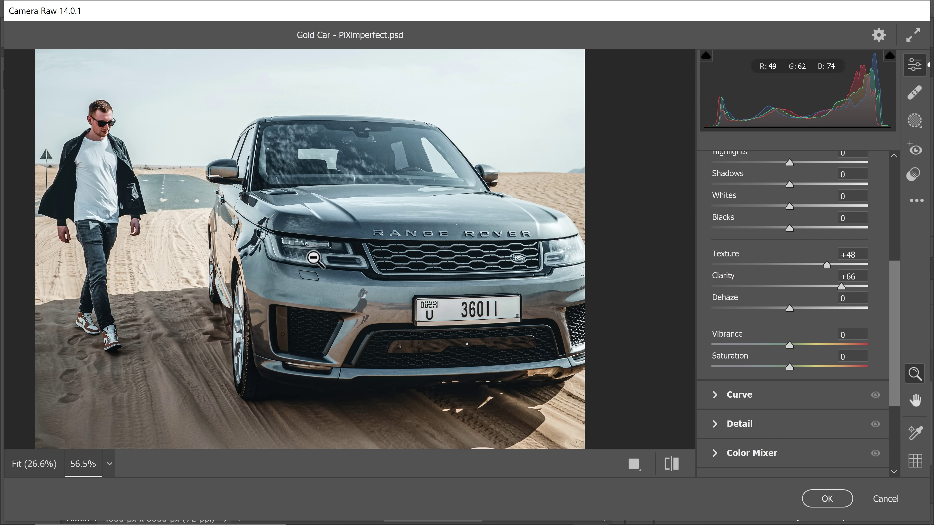
drag(826, 265, 805, 265)
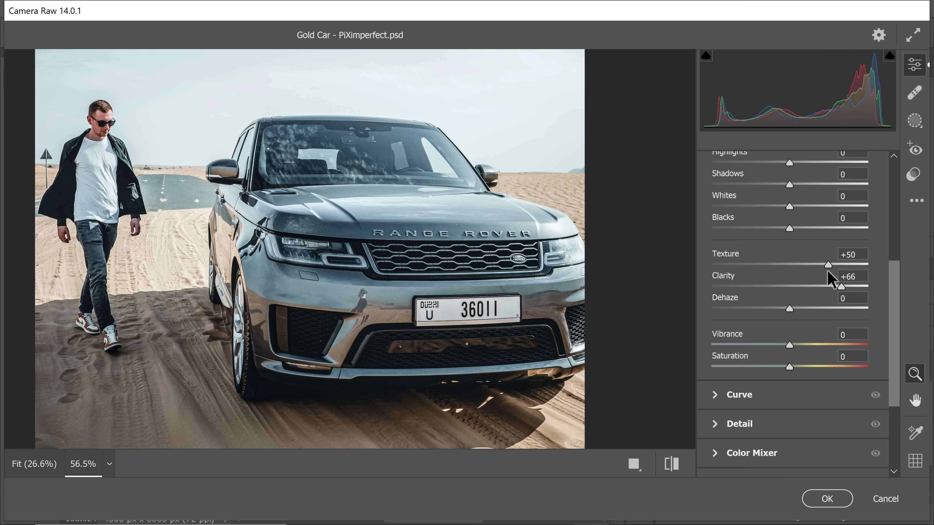
click(828, 500)
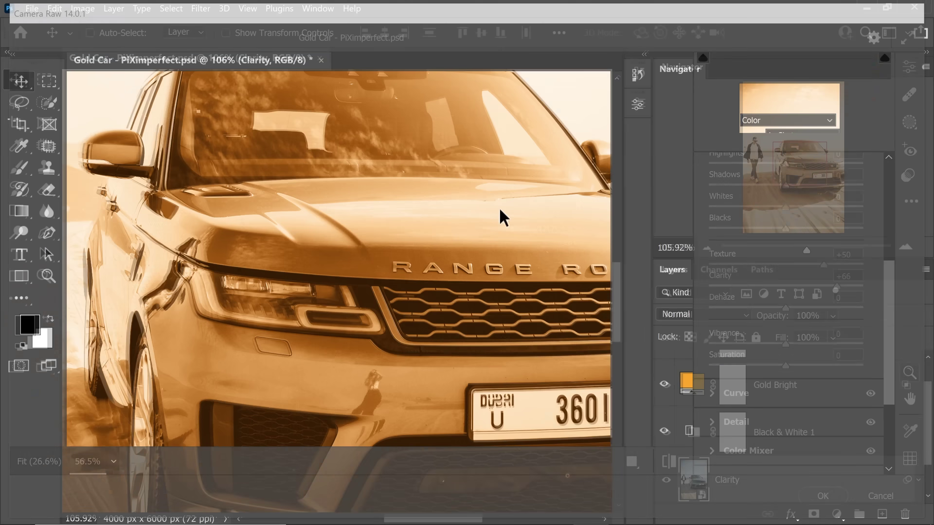
scroll(436, 218, down, 5)
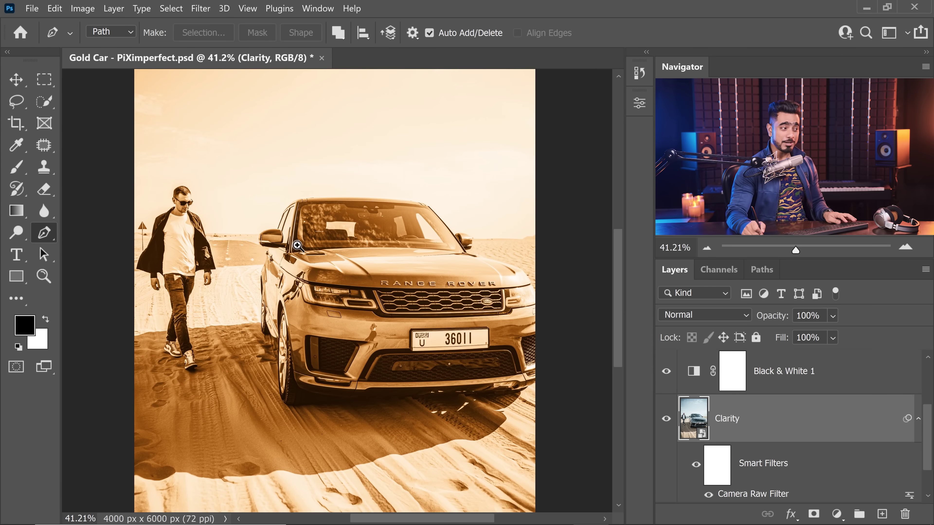
drag(297, 245, 336, 244)
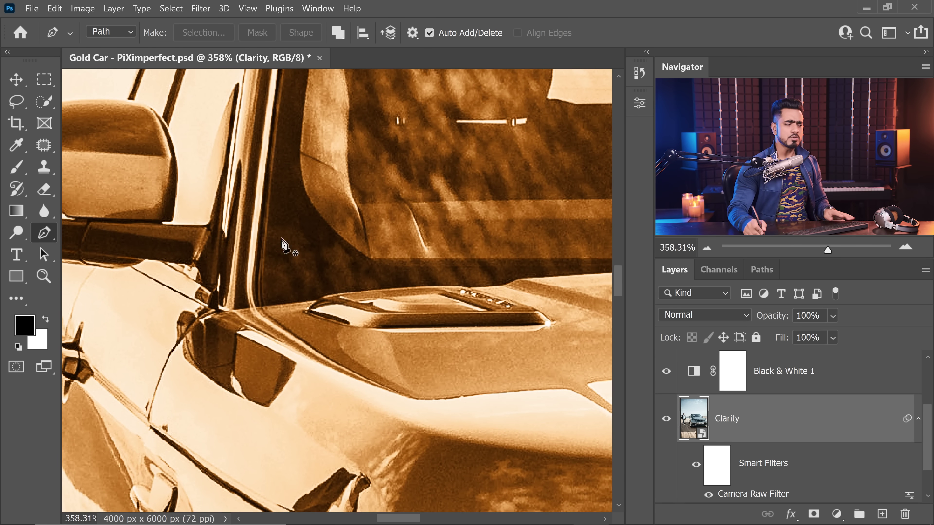
click(265, 309)
click(319, 300)
drag(379, 289, 389, 289)
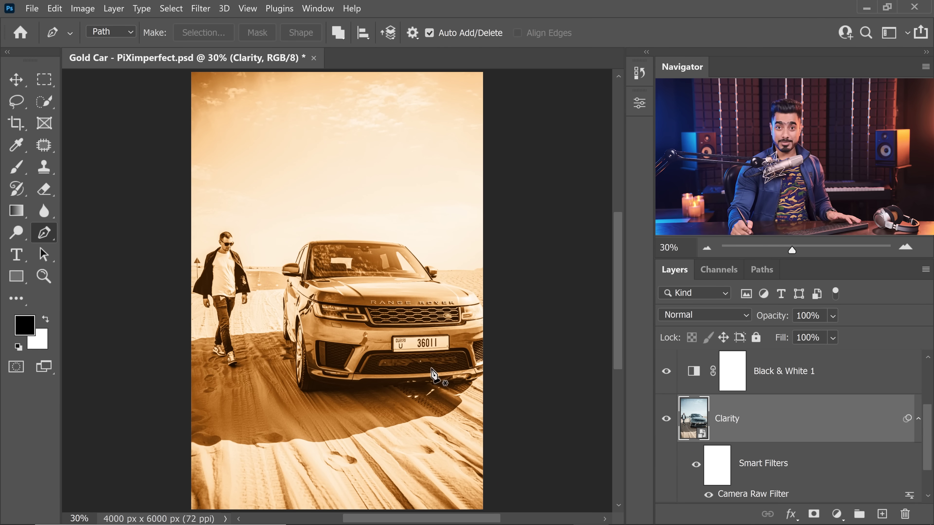
- Load the saved Car channel as a new selection
click(20, 84)
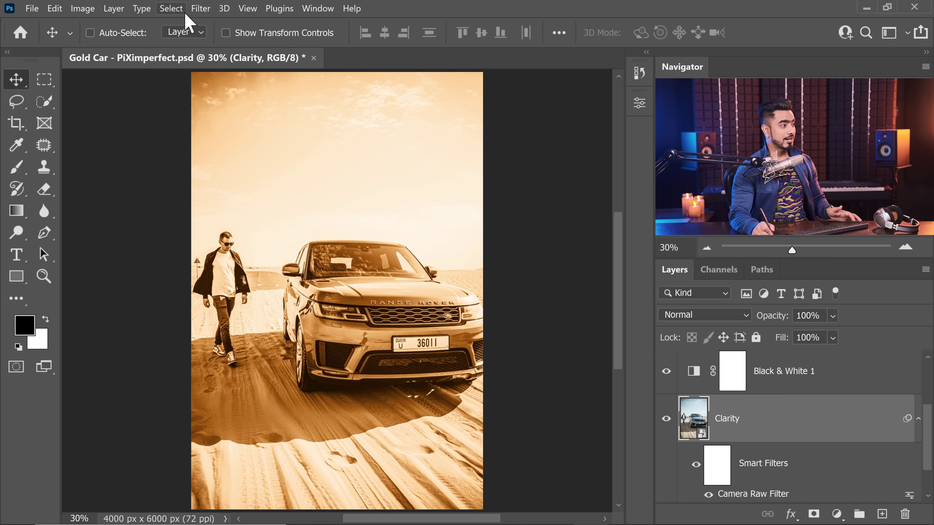
click(171, 9)
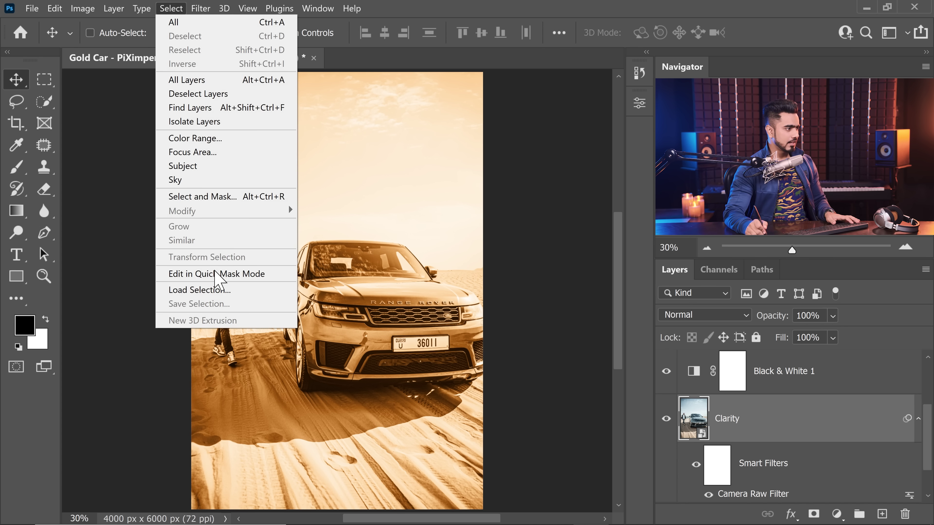
click(206, 290)
click(428, 152)
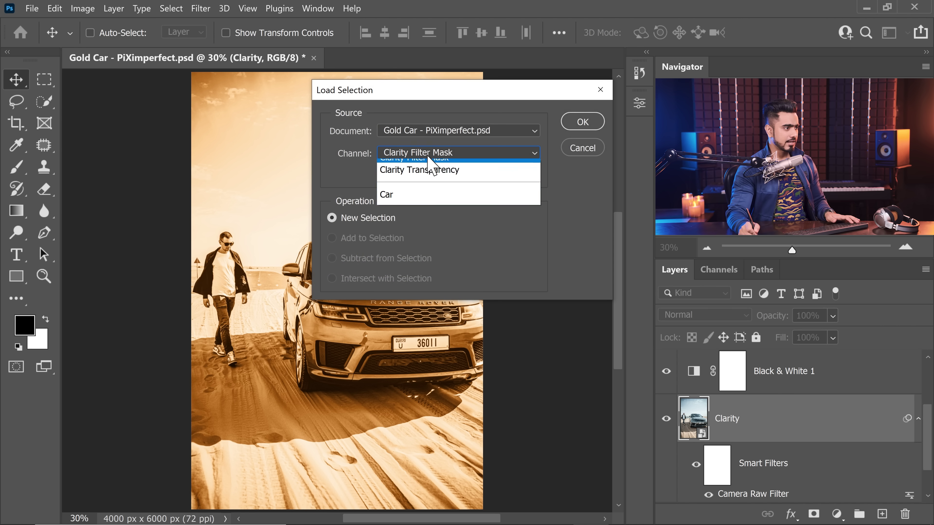
click(413, 203)
click(584, 126)
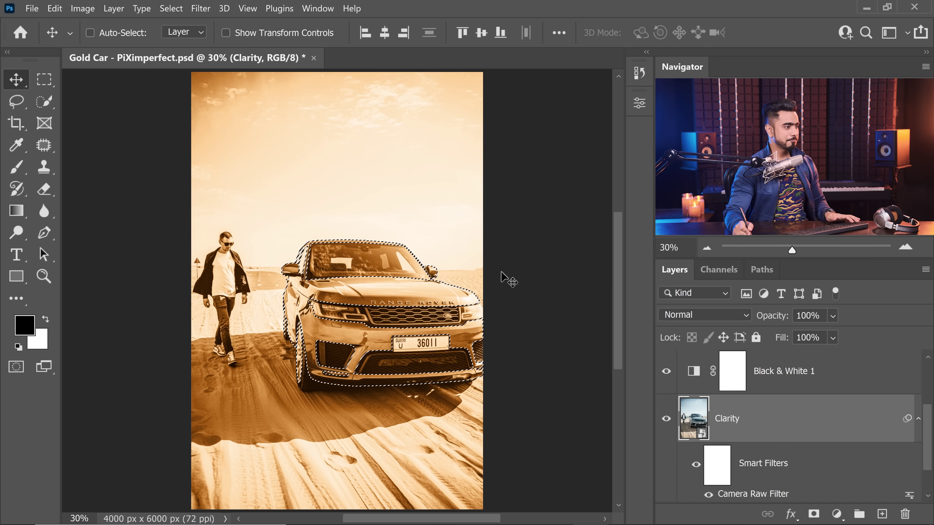
- Group the layers from Clarity up to Gold Dark as The Gold Rush and mask the group with the car selection
scroll(921, 440, down, 2)
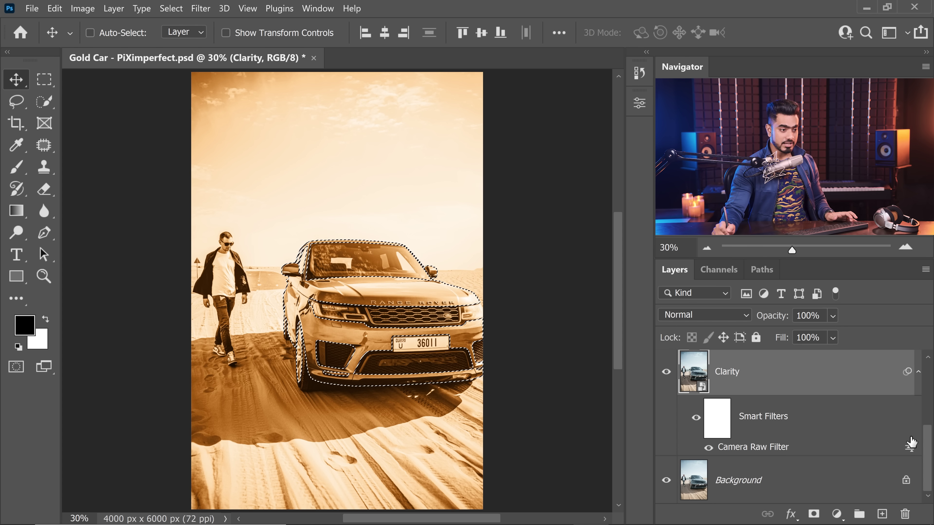
scroll(928, 458, up, 5)
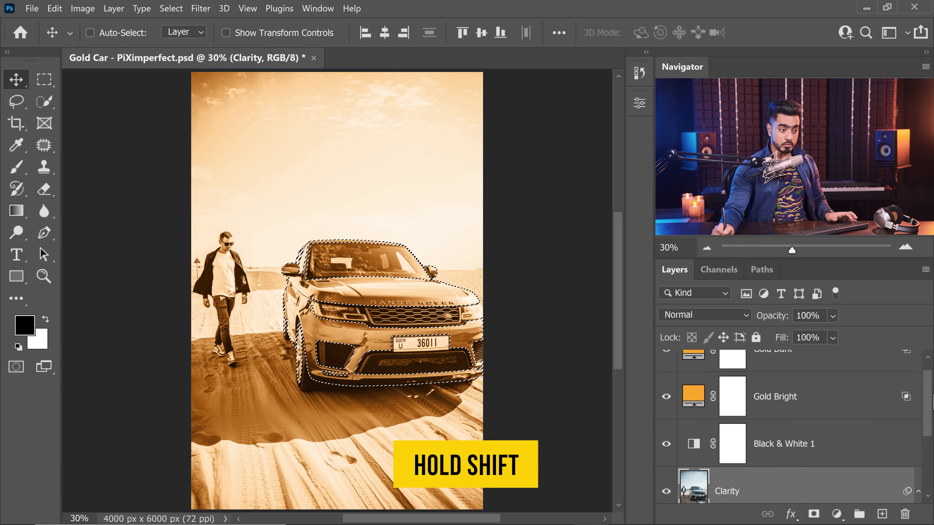
shift+click(830, 381)
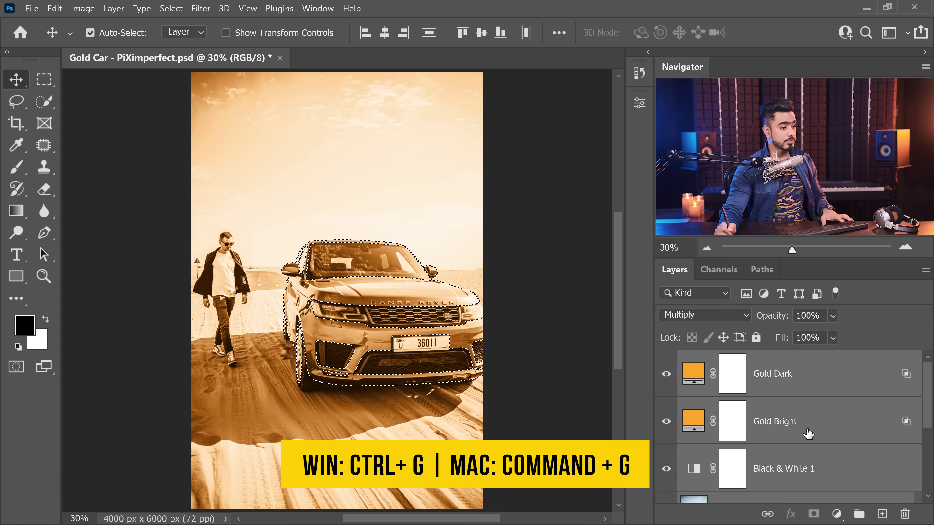
key(ctrl+g)
double_click(725, 362)
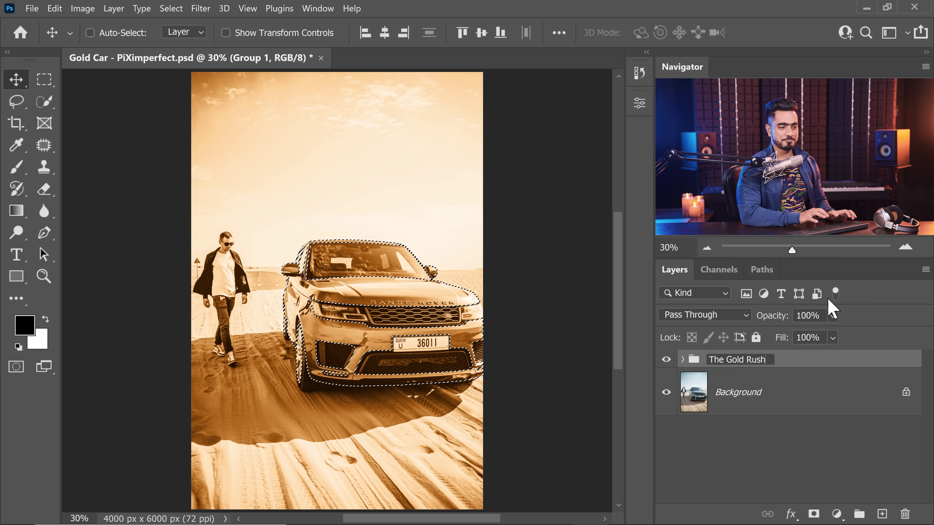
key(Return)
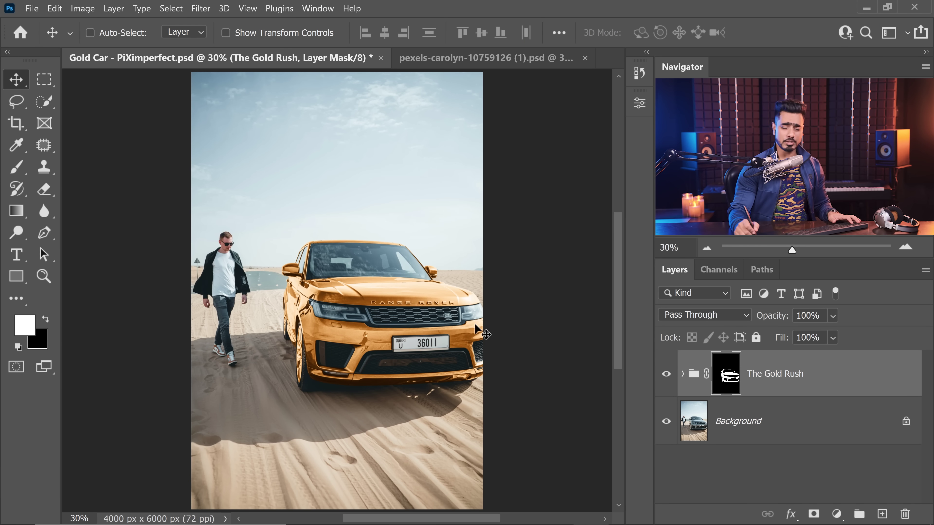
- Reopen the Camera Raw smart filter on the Clarity layer inside The Gold Rush, increase its clarity and apply it
click(682, 374)
drag(925, 399, 929, 476)
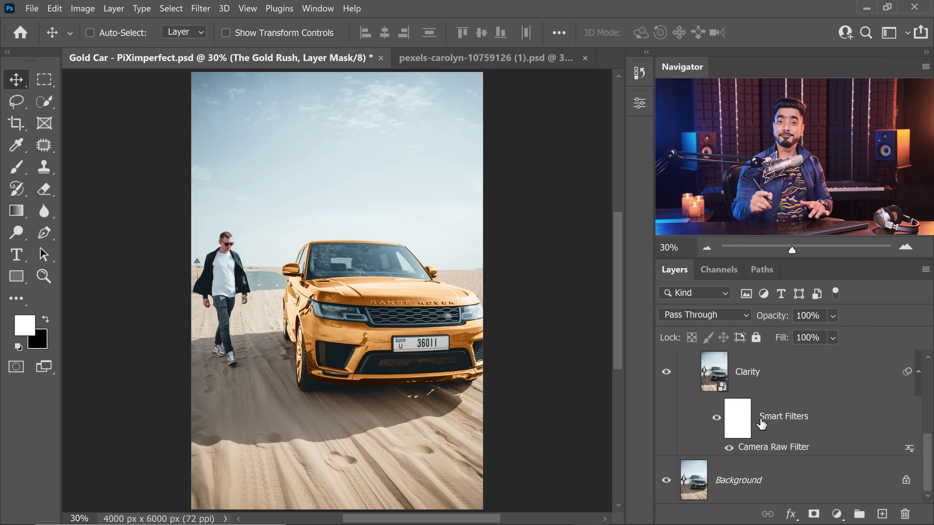
click(773, 448)
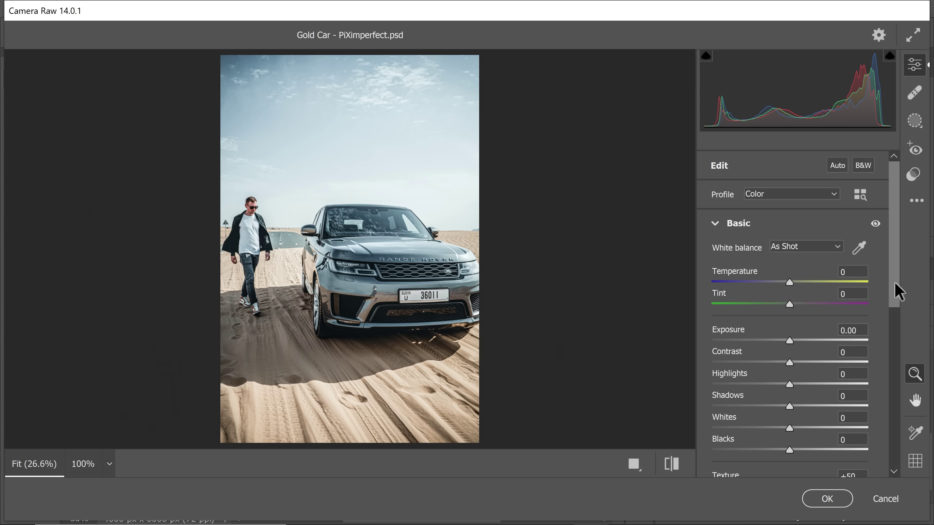
drag(894, 288, 895, 335)
drag(841, 402, 880, 404)
click(820, 500)
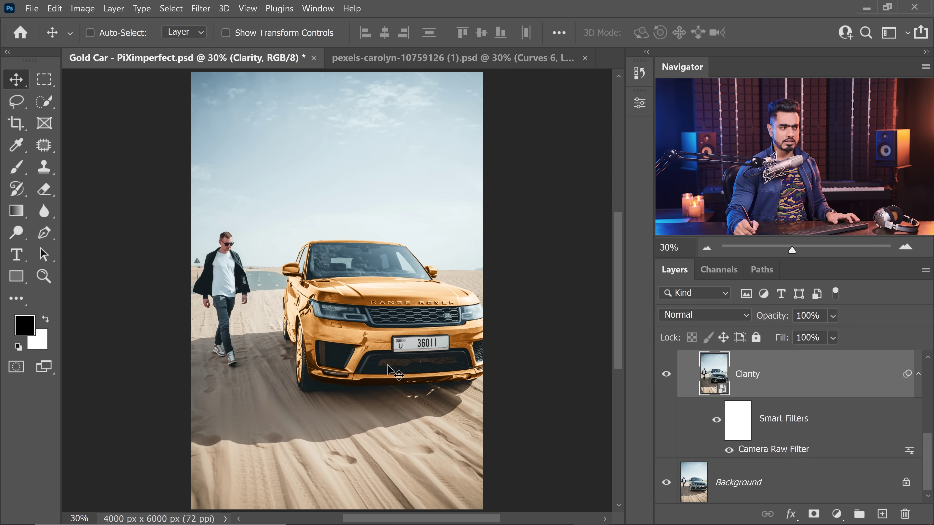
- Add a Curves adjustment layer above Gold Dark inside The Gold Rush and place a midtone point on its RGB curve
drag(930, 462, 924, 378)
click(827, 432)
click(837, 514)
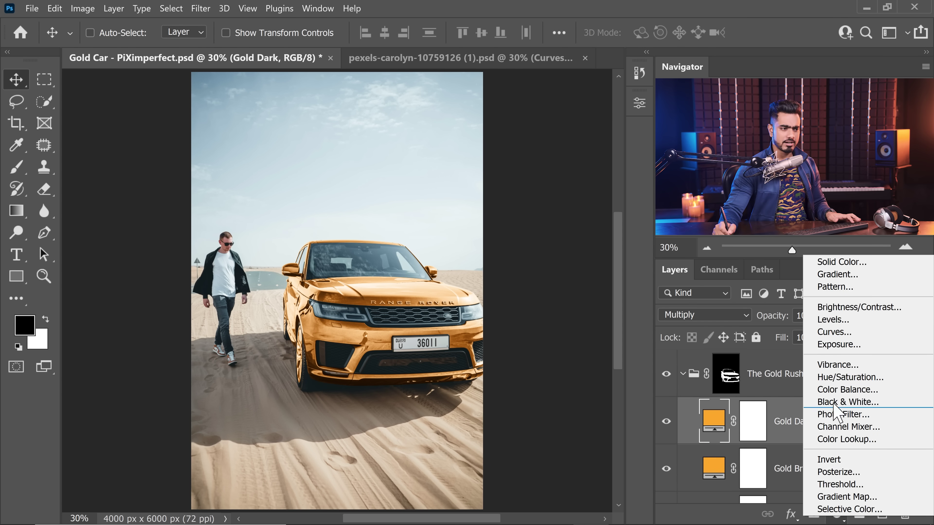
click(831, 327)
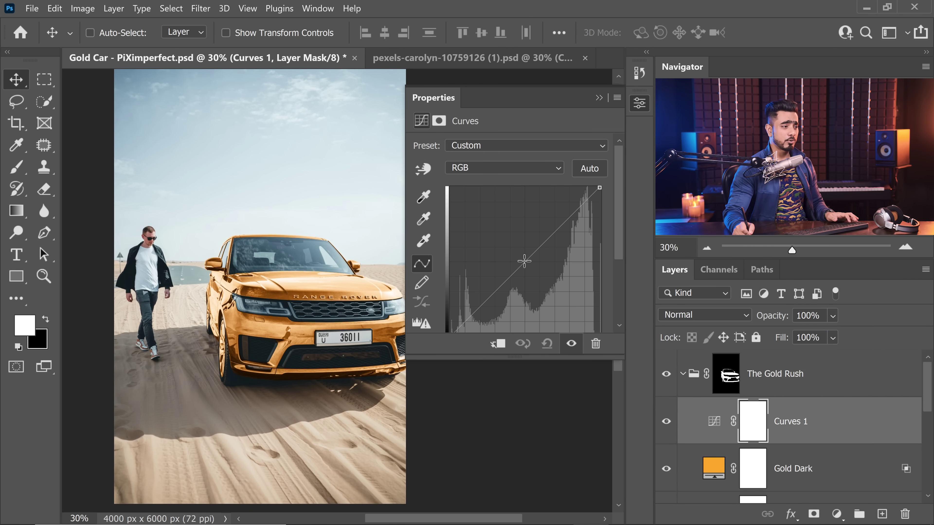
click(530, 264)
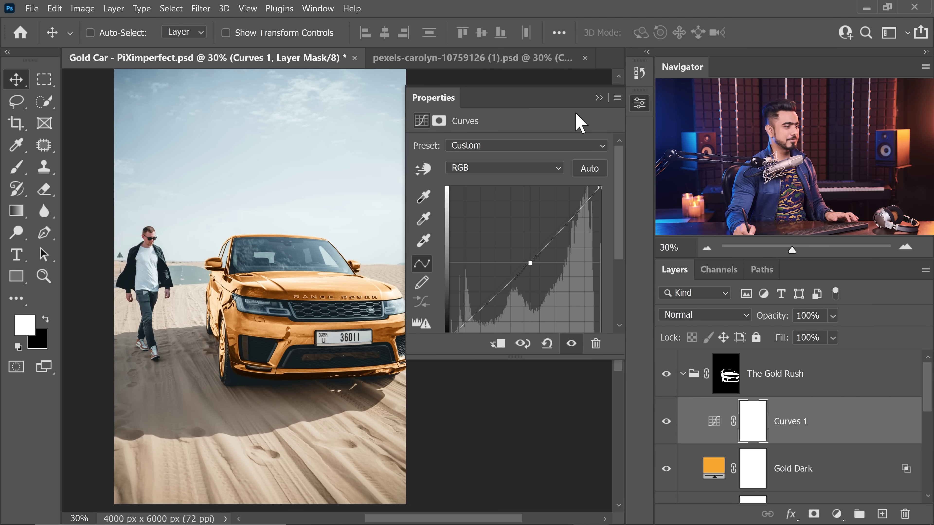
click(599, 97)
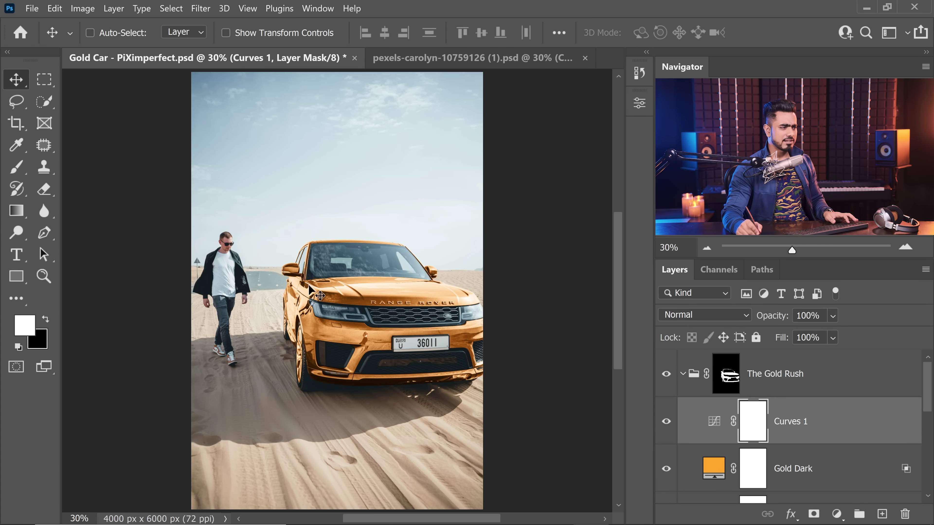
- Add a Hue/Saturation adjustment layer above Curves 1 and set its saturation to -31
drag(320, 272, 373, 299)
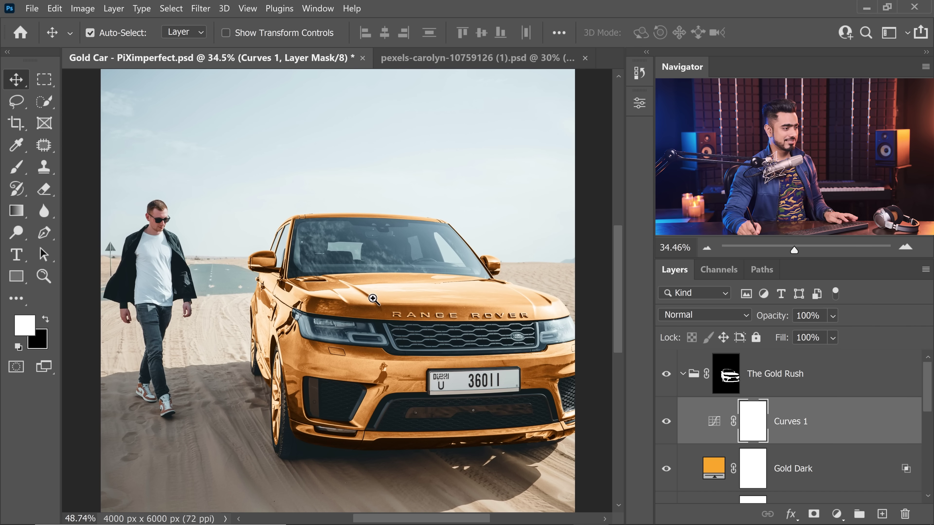
click(836, 515)
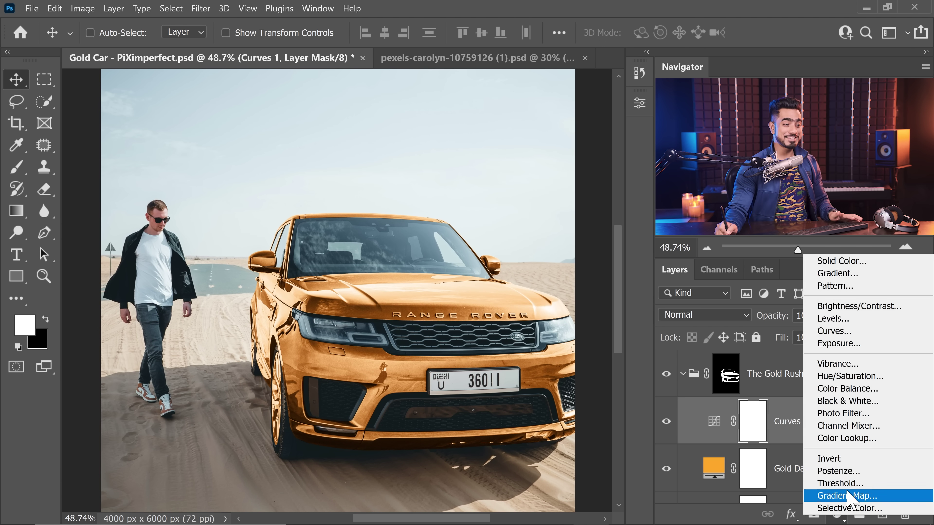
click(835, 377)
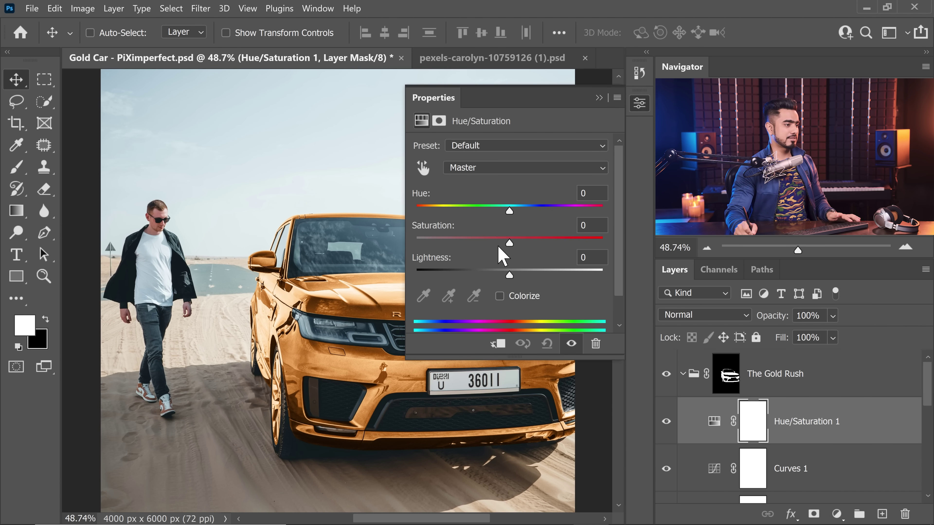
drag(312, 259, 264, 253)
drag(500, 246, 470, 245)
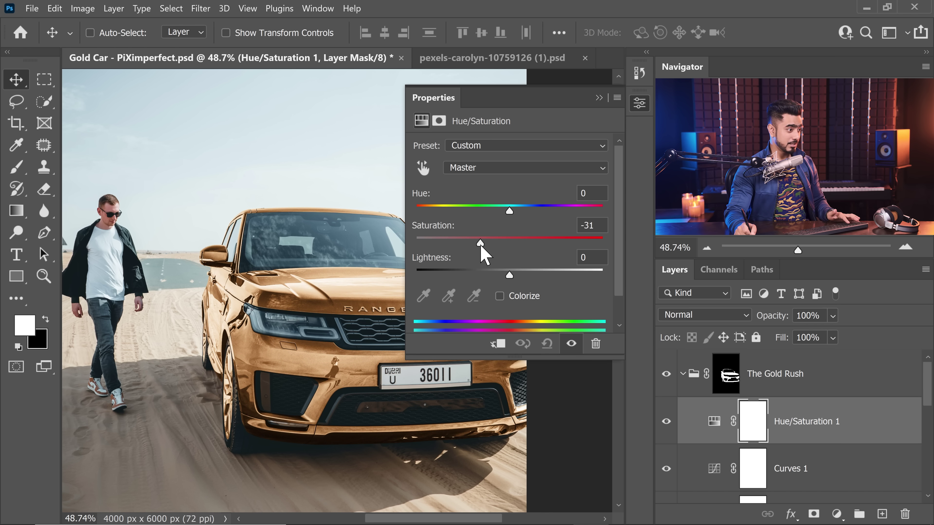
click(599, 98)
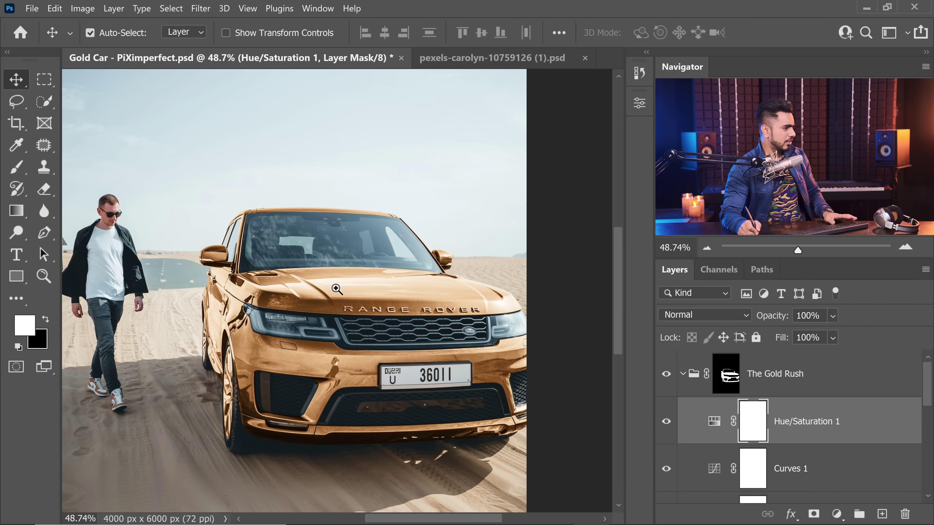
- Examine the front bumper's dark lower edge and the front wheel area of the gold car up close
drag(348, 286, 330, 334)
drag(355, 404, 323, 228)
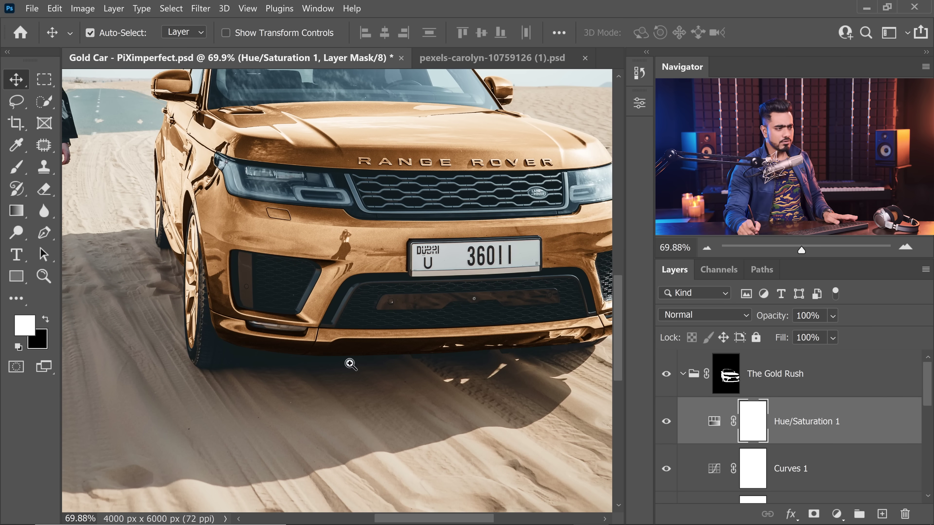
drag(278, 345, 323, 370)
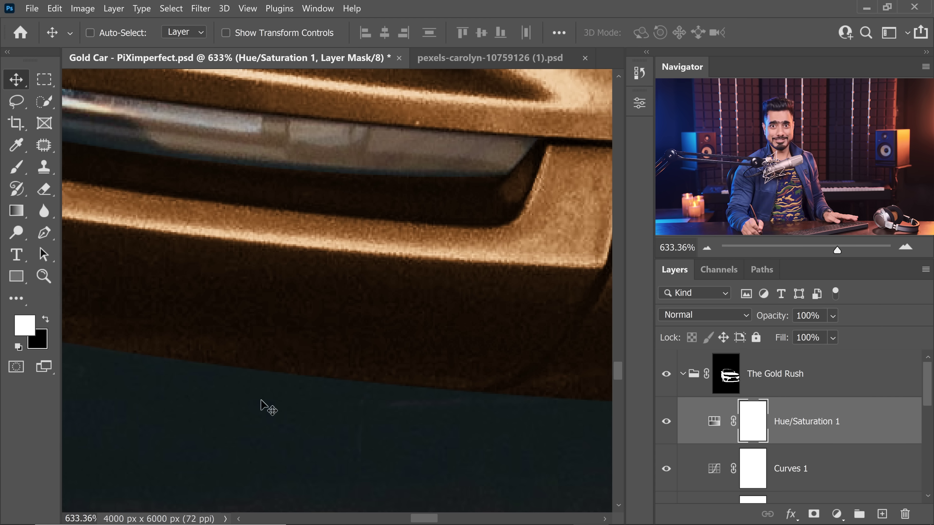
drag(333, 267, 235, 285)
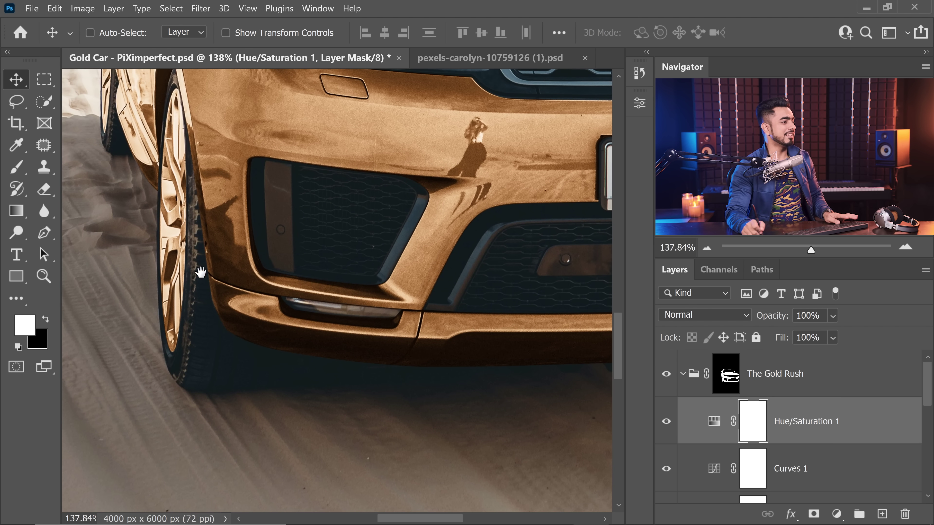
drag(177, 240, 266, 313)
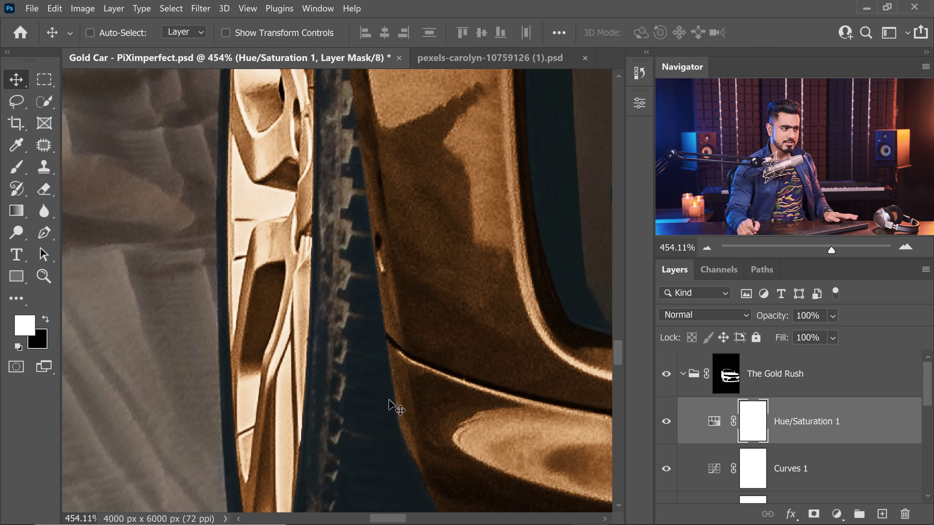
scroll(393, 346, up, 3)
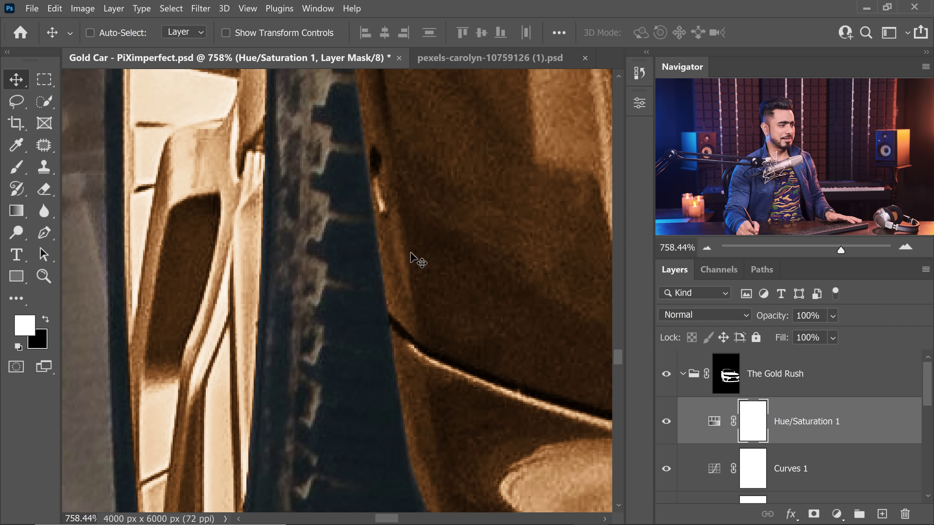
scroll(406, 294, down, 5)
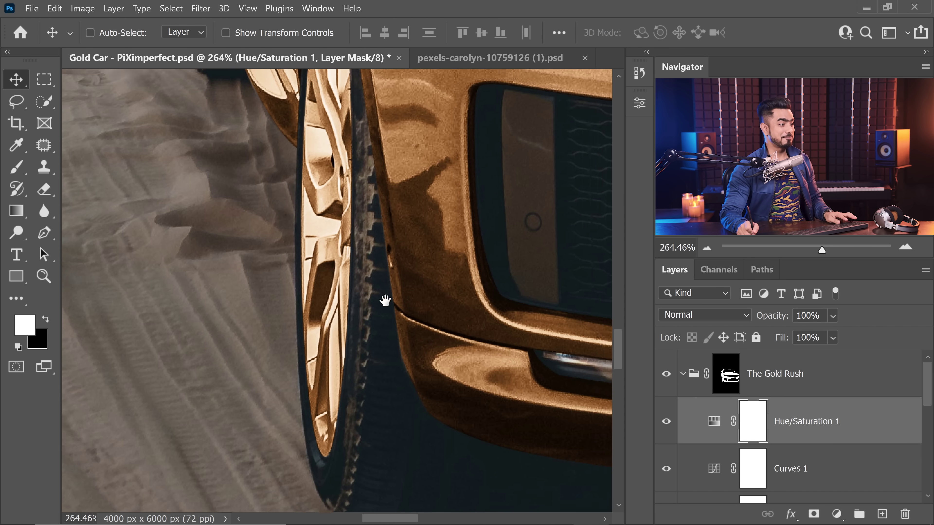
drag(411, 292, 298, 333)
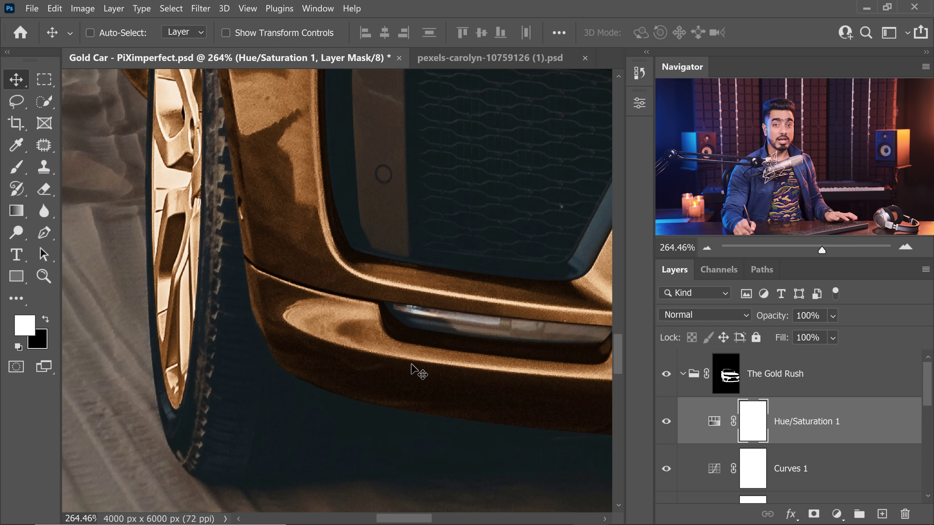
- Add a Curves adjustment layer above Hue/Saturation 1 inside The Gold Rush and raise the RGB curve's black point to lift the shadows
click(837, 514)
click(825, 332)
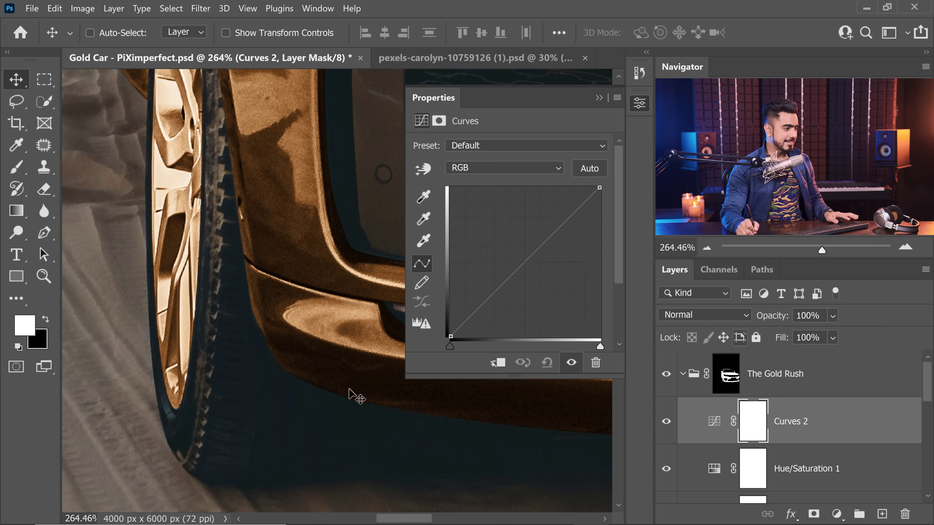
drag(359, 396, 240, 333)
scroll(302, 367, up, 4)
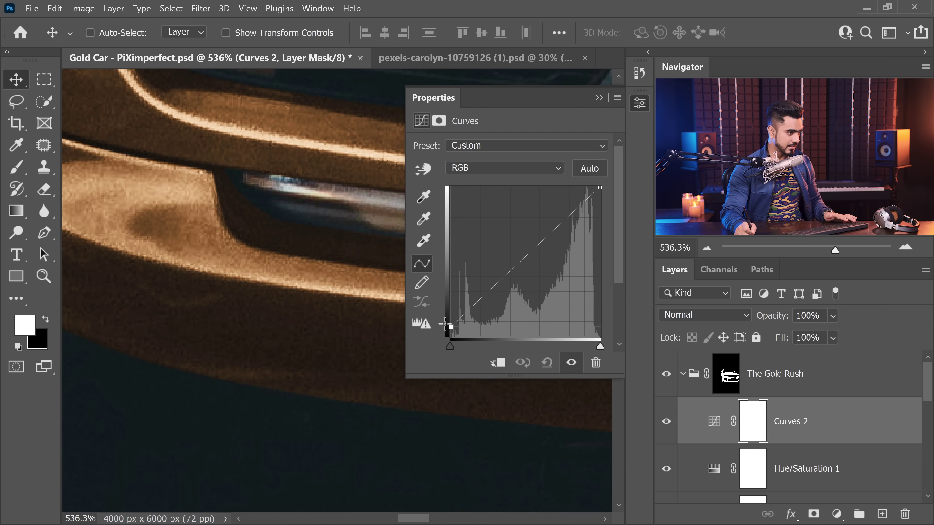
scroll(258, 274, down, 8)
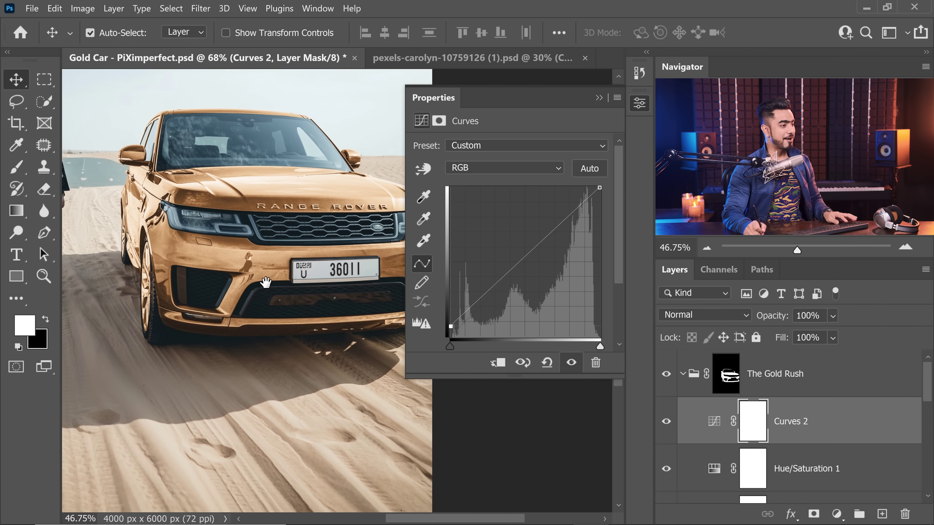
drag(266, 283, 278, 333)
- Compare the car's shadows with and without Curves 2, leaving the layer visible
click(666, 421)
scroll(264, 286, up, 2)
drag(278, 294, 282, 298)
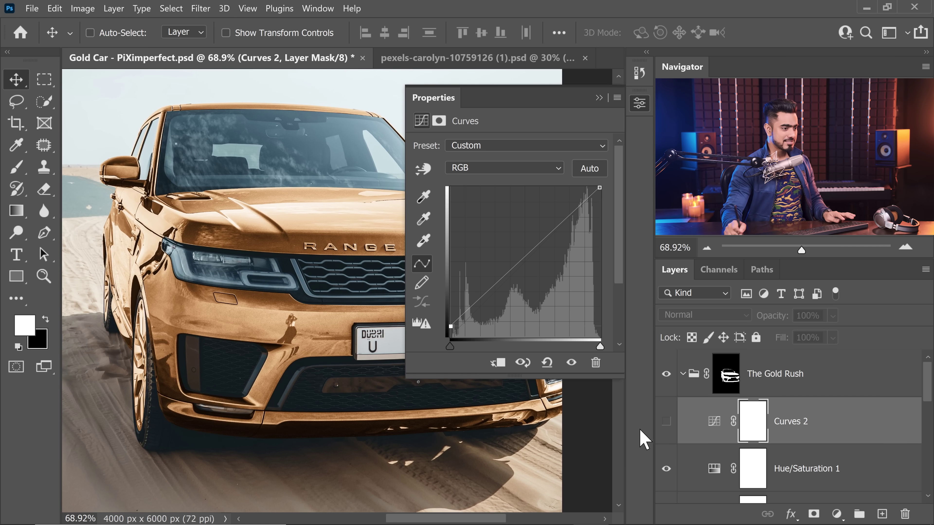
click(667, 423)
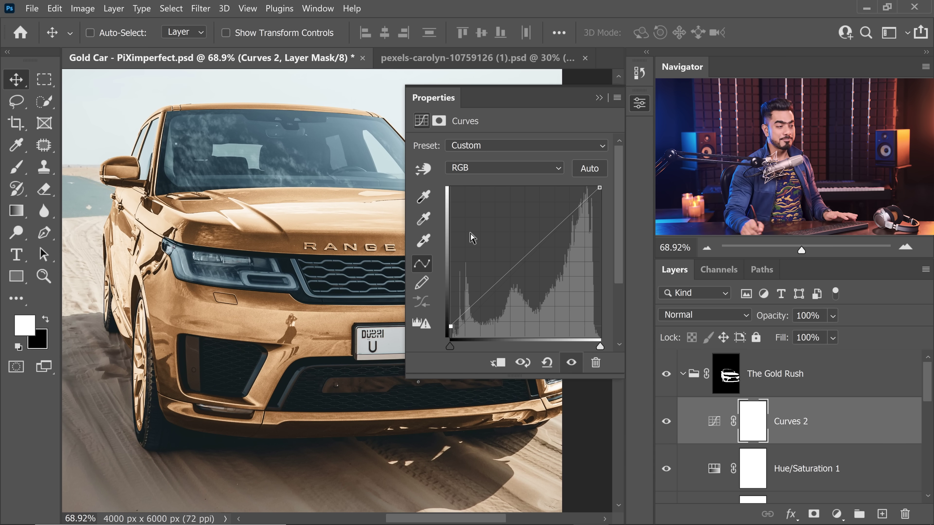
click(598, 98)
- Target The Gold Rush group's layer mask and activate the Blur tool for the bumper's lower edge
key(ctrl+0)
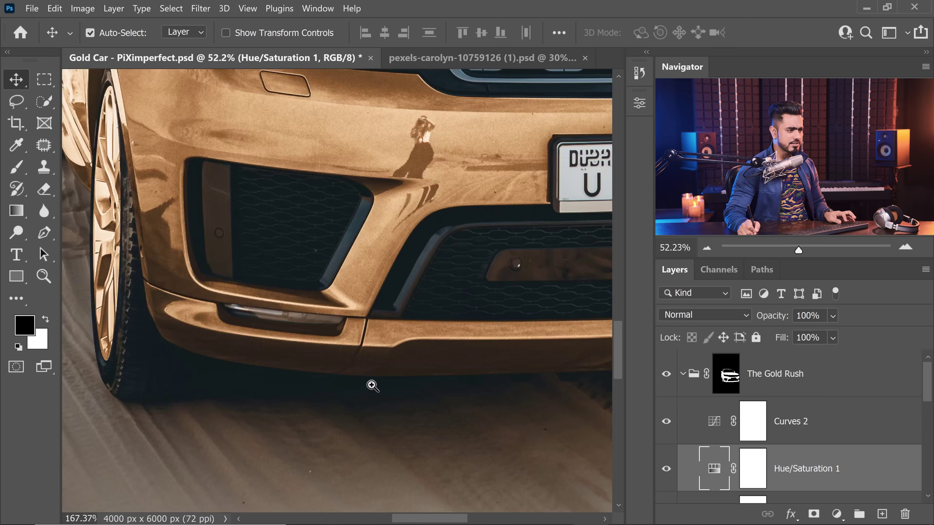
scroll(344, 363, up, 5)
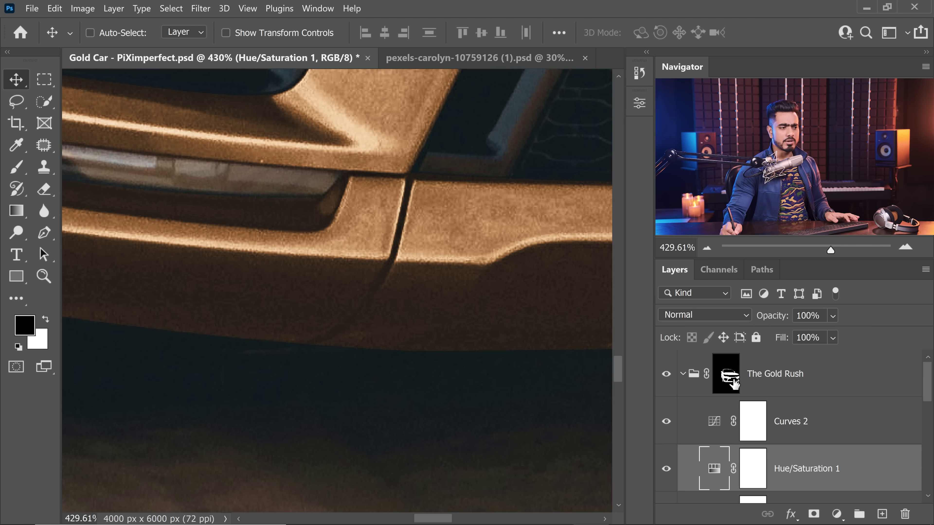
click(732, 386)
click(44, 211)
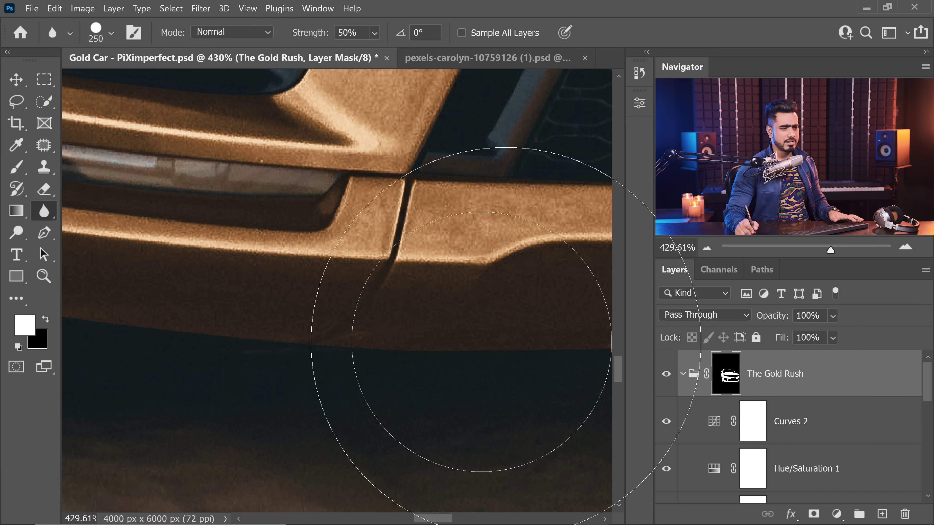
- Try a 2 px feather on The Gold Rush's mask and reset it to 0.0 px
double_click(728, 381)
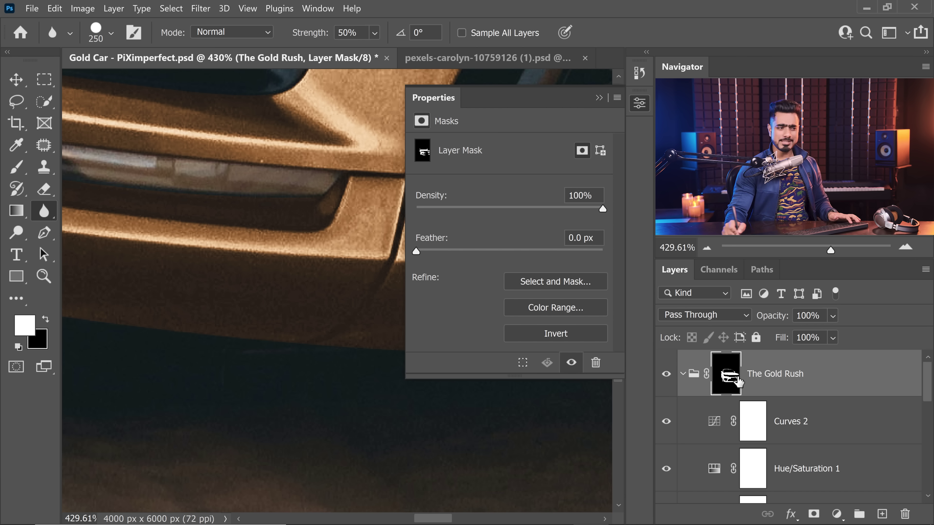
click(316, 8)
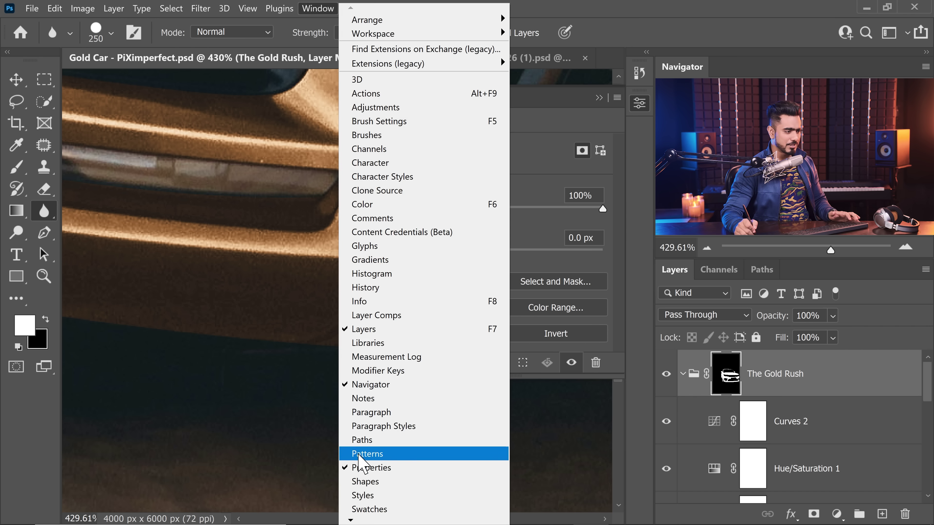
key(Escape)
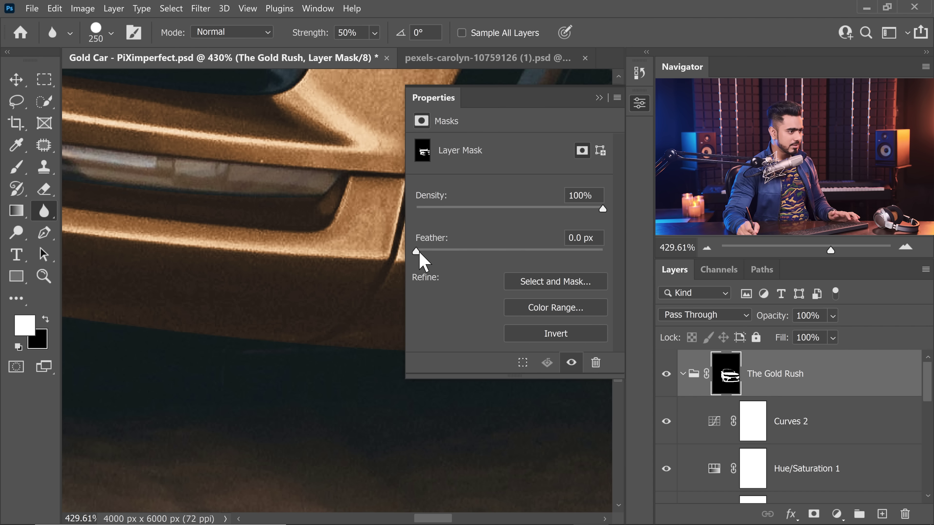
text(2)
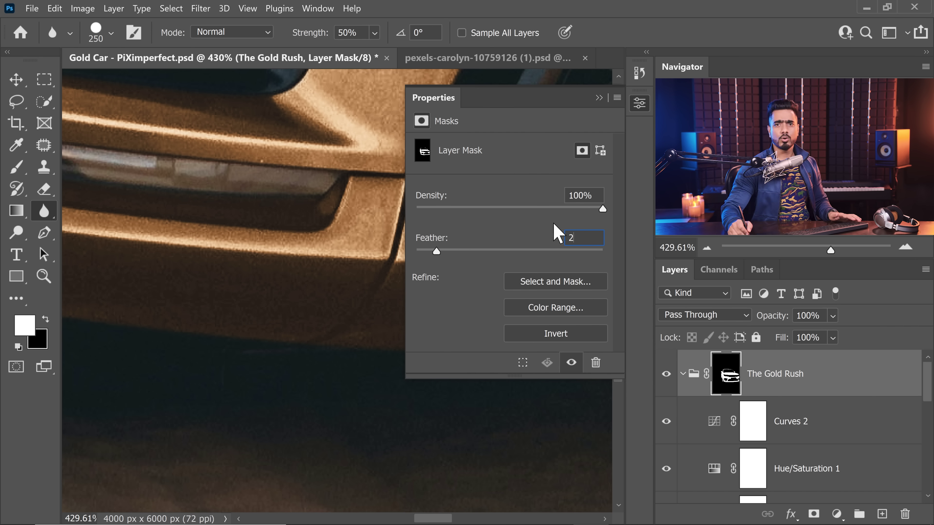
drag(437, 253, 336, 258)
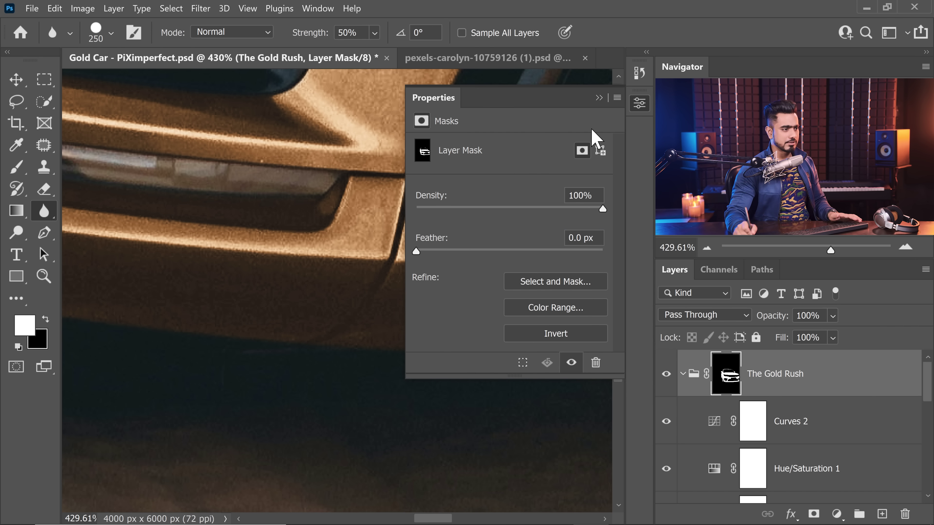
click(602, 99)
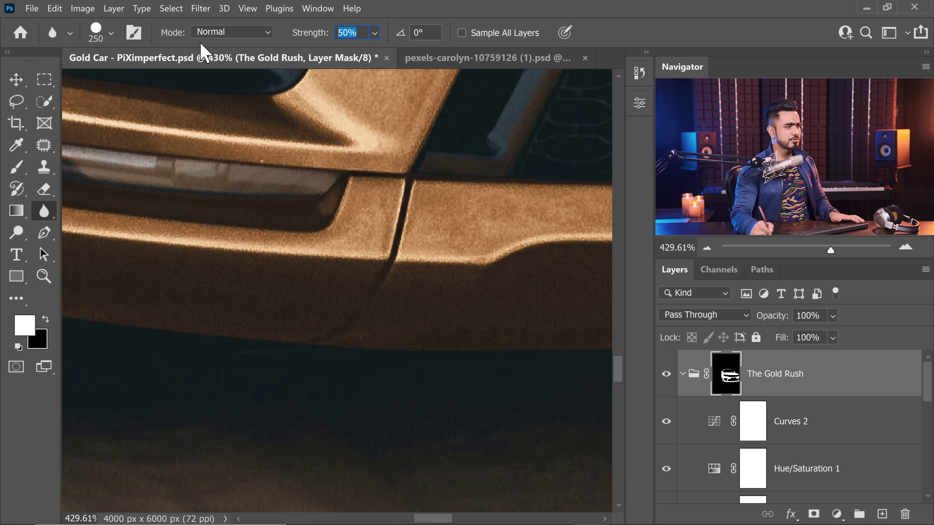
- Soften The Gold Rush's mask along the front bumper's lower edge with the Blur tool at 20% strength
drag(417, 225, 220, 280)
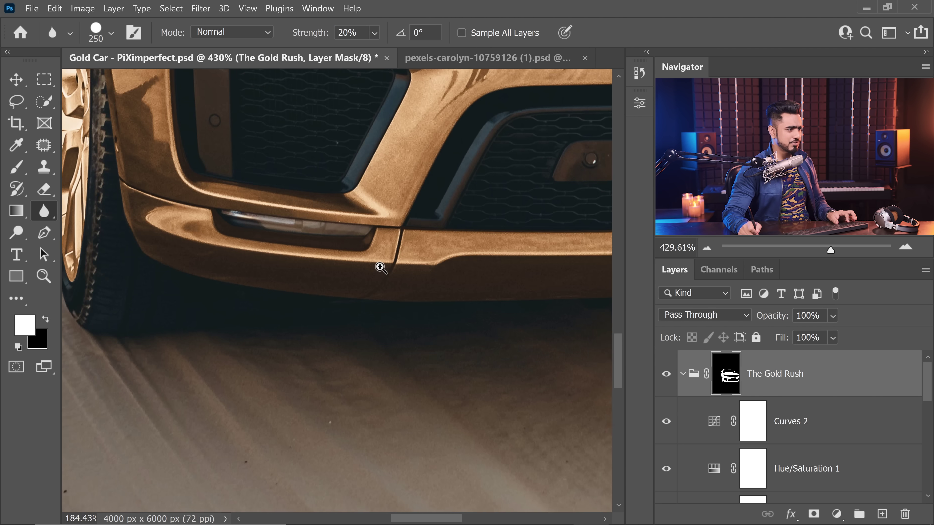
drag(320, 317, 55, 305)
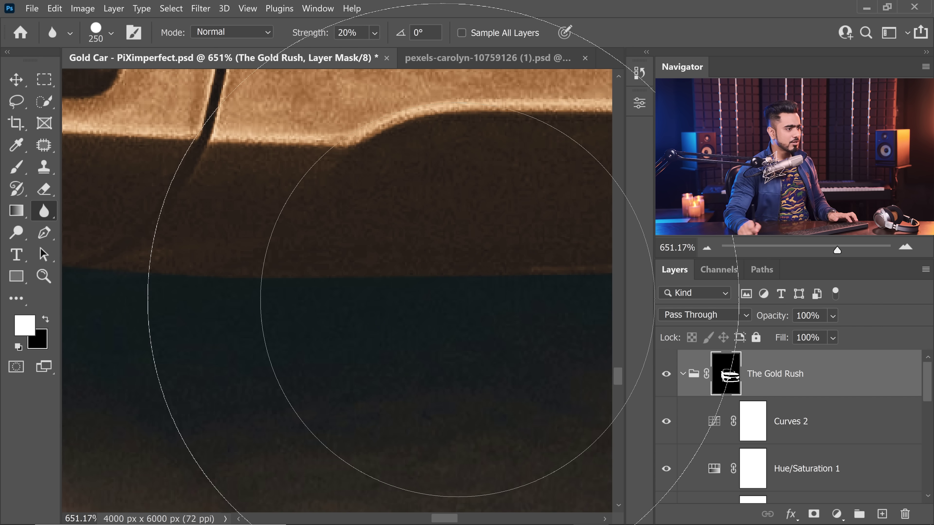
mouse_move(398, 281)
mouse_down()
mouse_move(377, 296)
mouse_move(183, 286)
mouse_move(284, 277)
mouse_move(324, 292)
mouse_up()
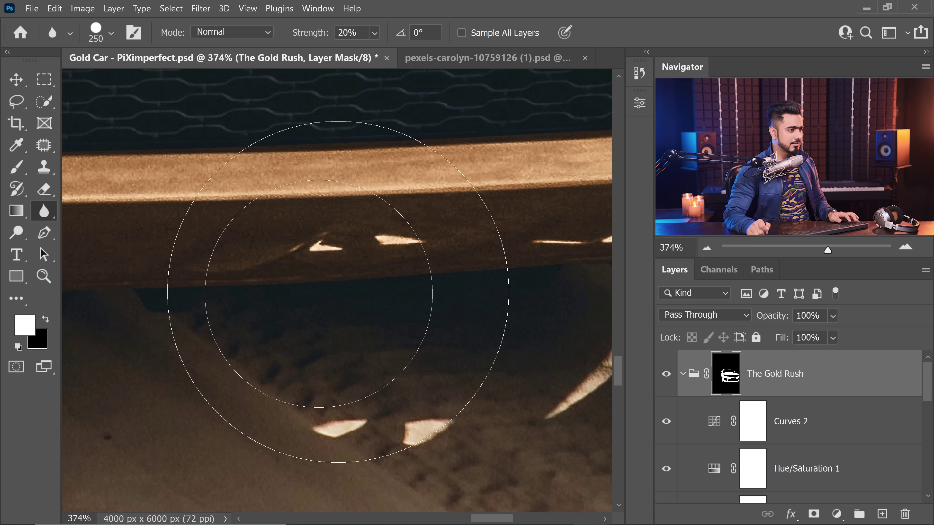
drag(421, 304, 230, 318)
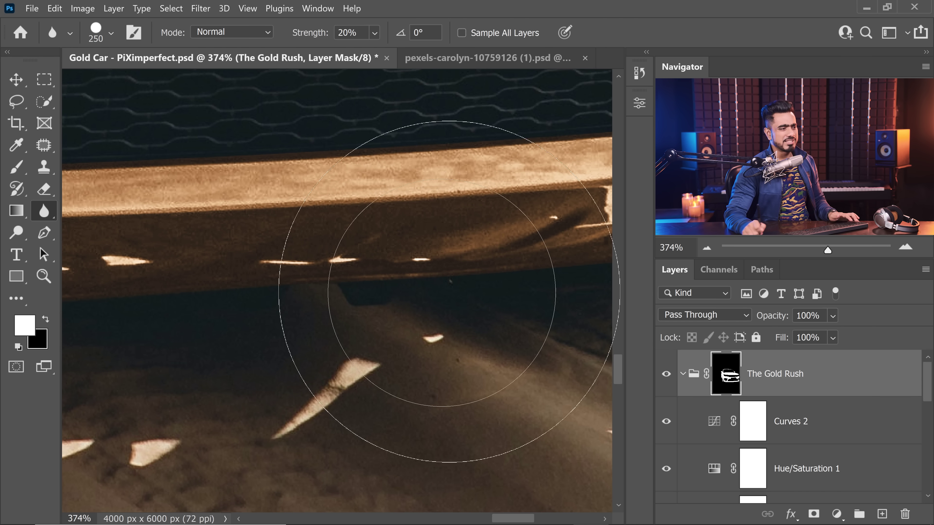
drag(452, 298, 182, 335)
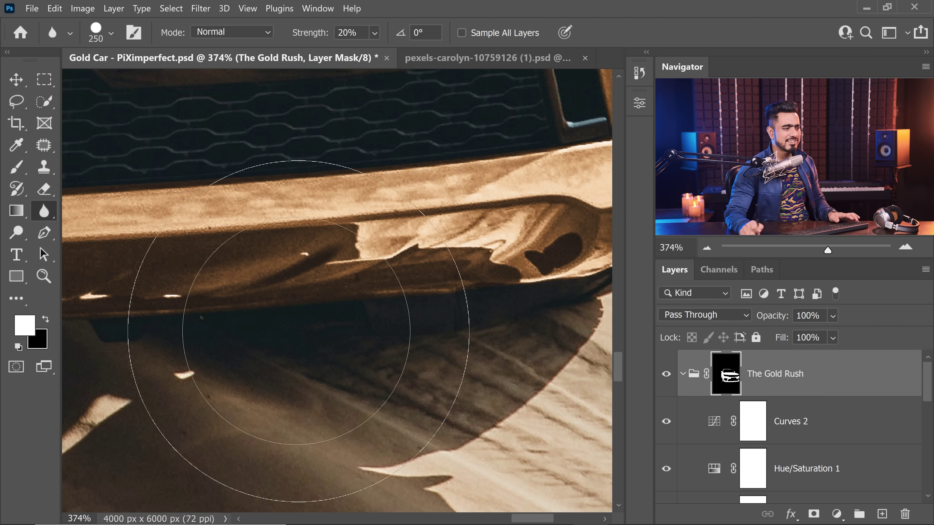
drag(445, 285, 304, 306)
drag(424, 310, 366, 327)
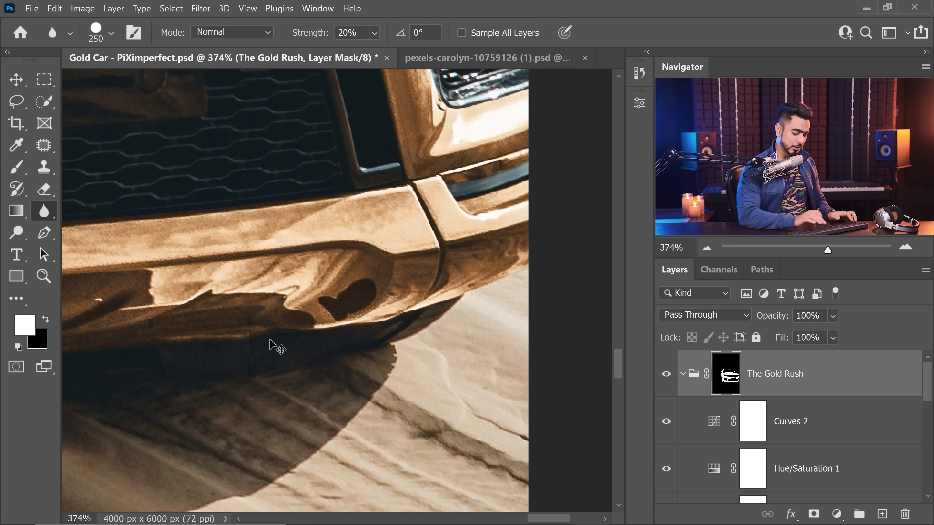
- Add two Curves adjustment layers above Curves 2 inside The Gold Rush and move the upper one's white point inward to brighten highlights
key(ctrl+0)
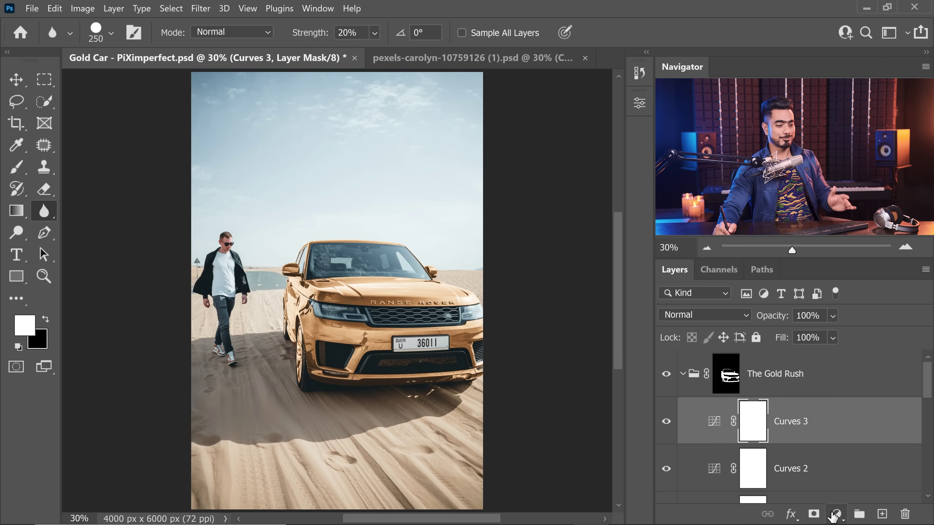
click(837, 515)
click(848, 331)
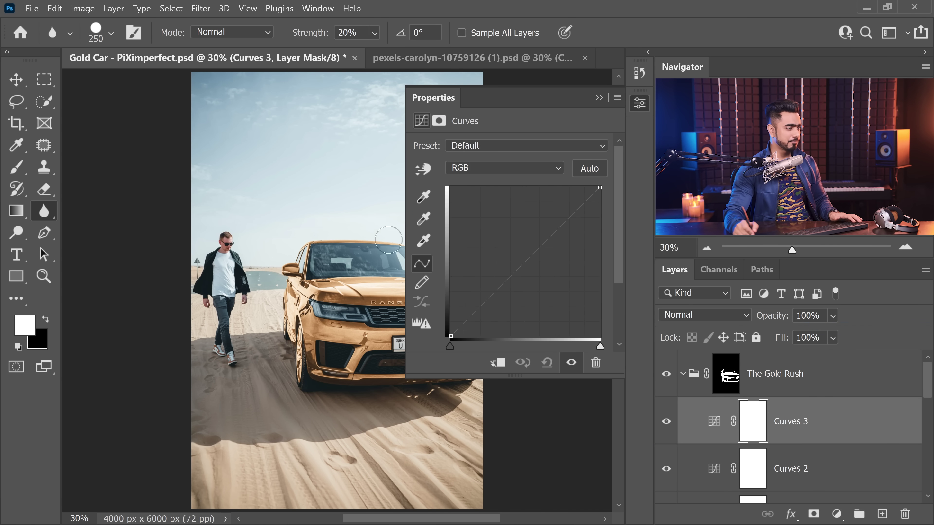
drag(260, 262, 224, 264)
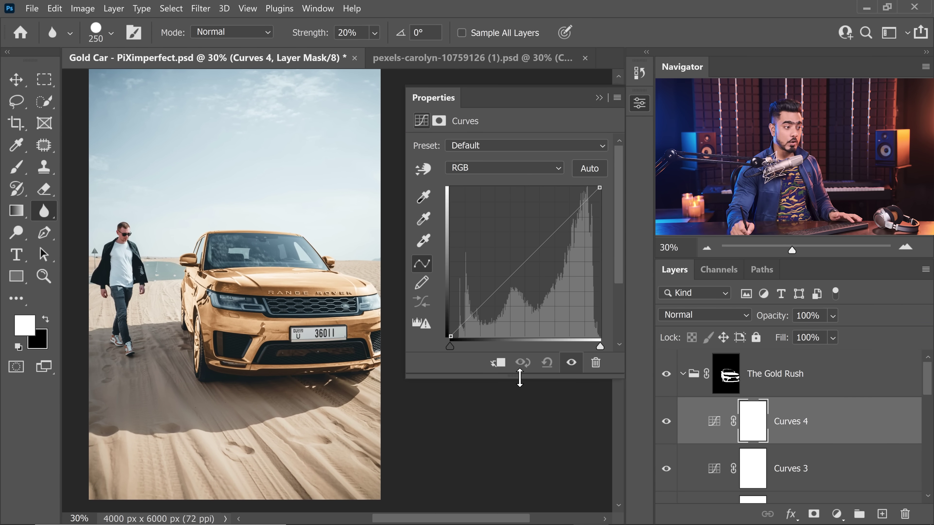
drag(519, 378, 520, 389)
drag(601, 350, 587, 350)
click(598, 98)
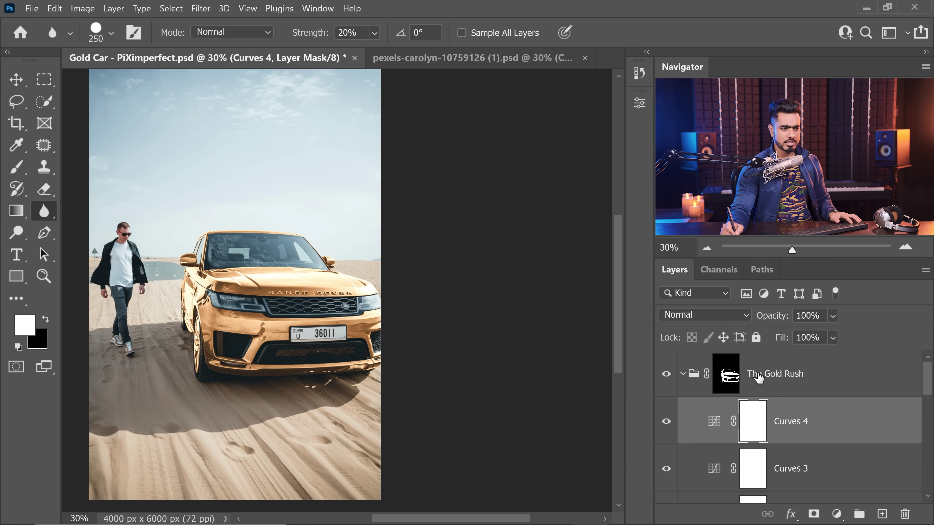
- Restrict Curves 4 to the highlights with Blend If, splitting the Underlying Layer's black slider to 118 / 255, and compare its visibility
key(x)
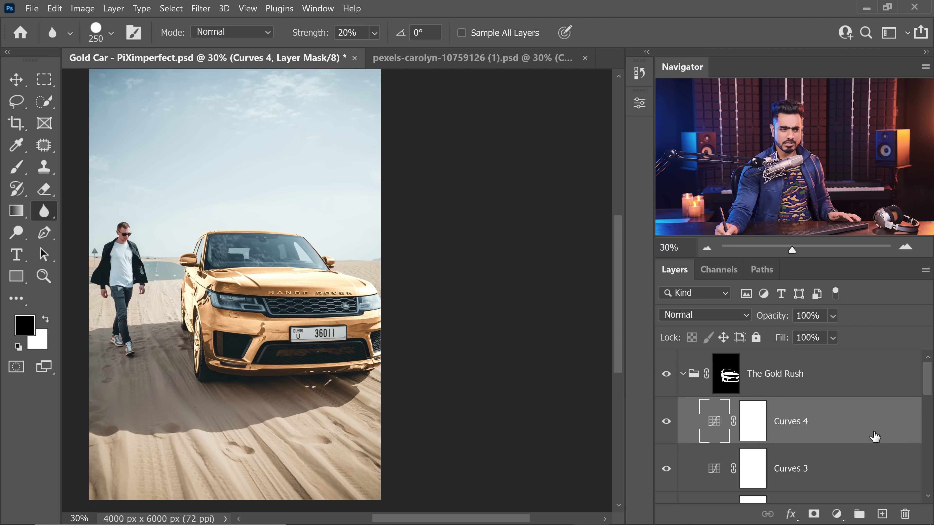
double_click(878, 419)
drag(336, 72, 542, 62)
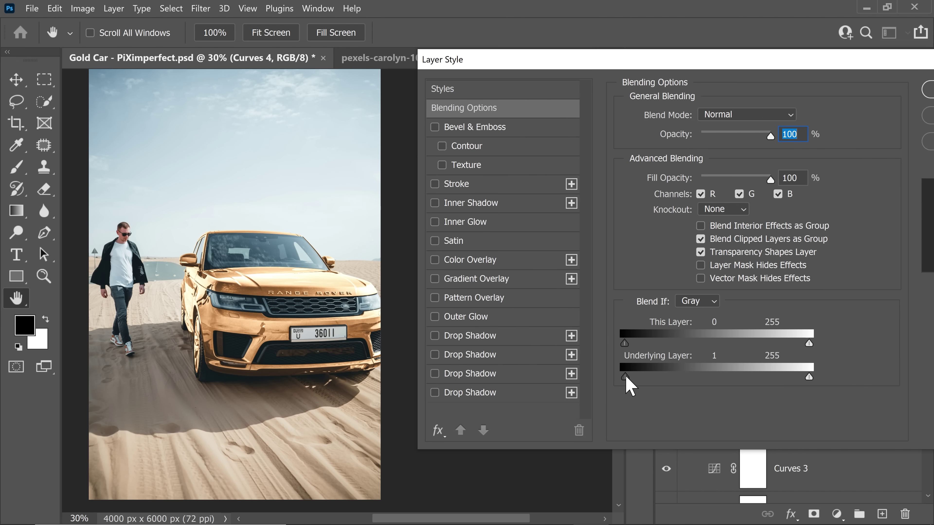
mouse_move(626, 377)
mouse_down()
mouse_move(760, 373)
mouse_move(744, 373)
mouse_up()
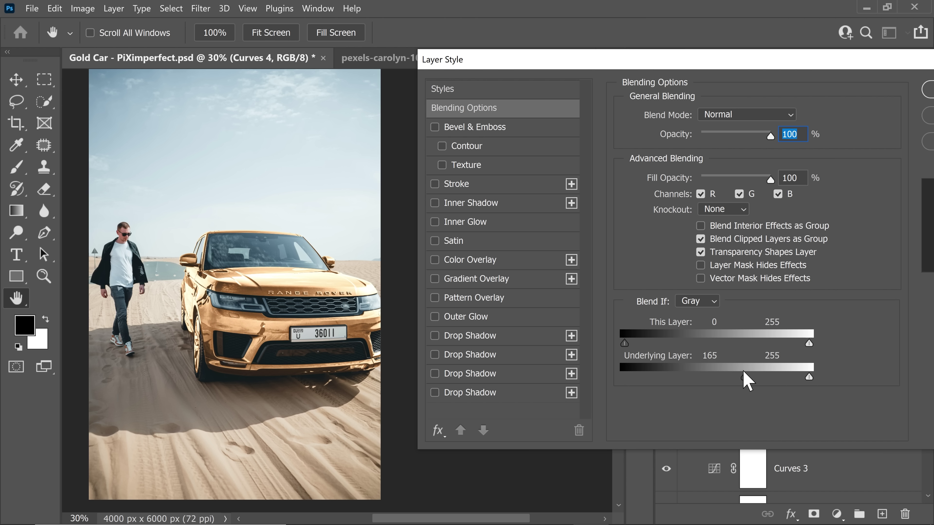
key(alt)
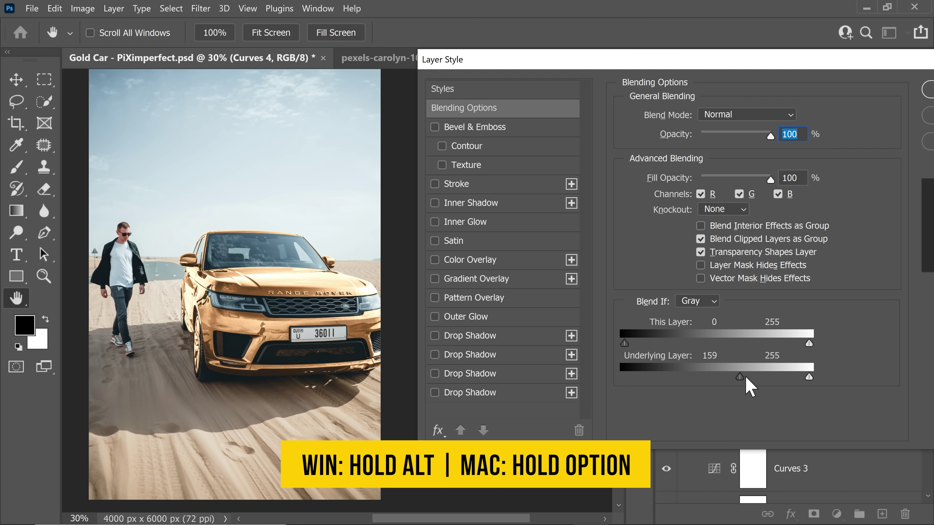
drag(749, 376, 773, 376)
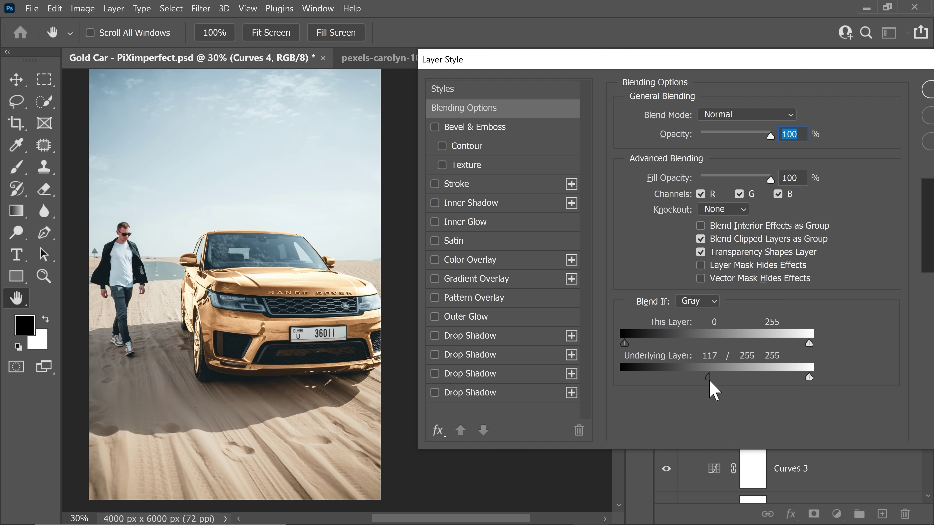
drag(833, 61, 653, 60)
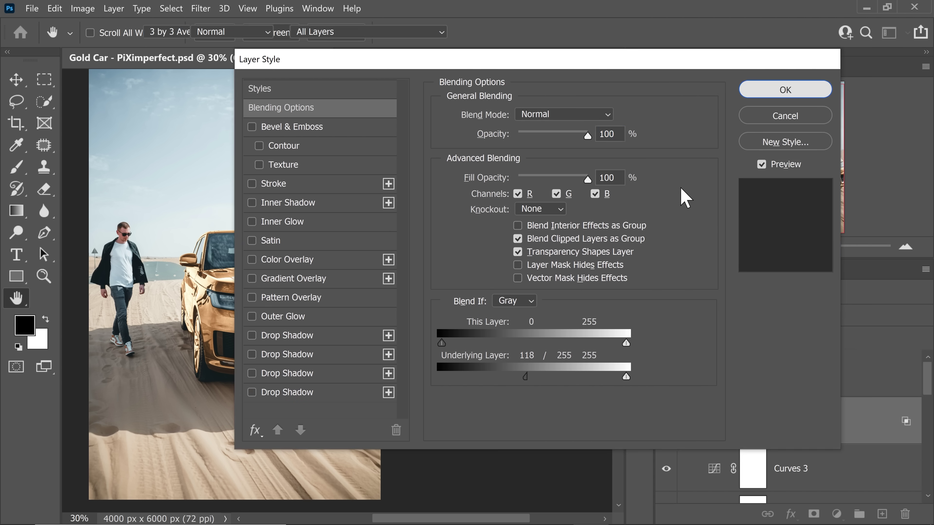
key(Return)
scroll(239, 275, up, 2)
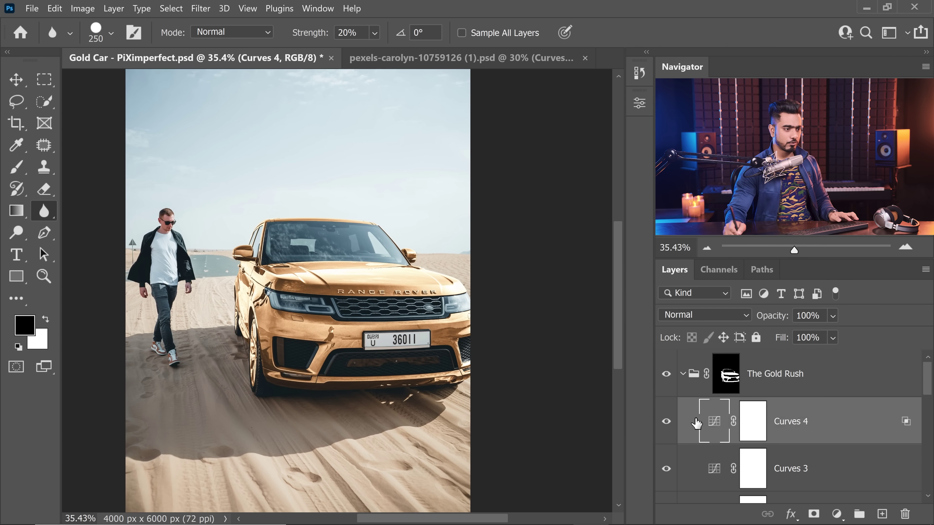
click(668, 426)
click(668, 426)
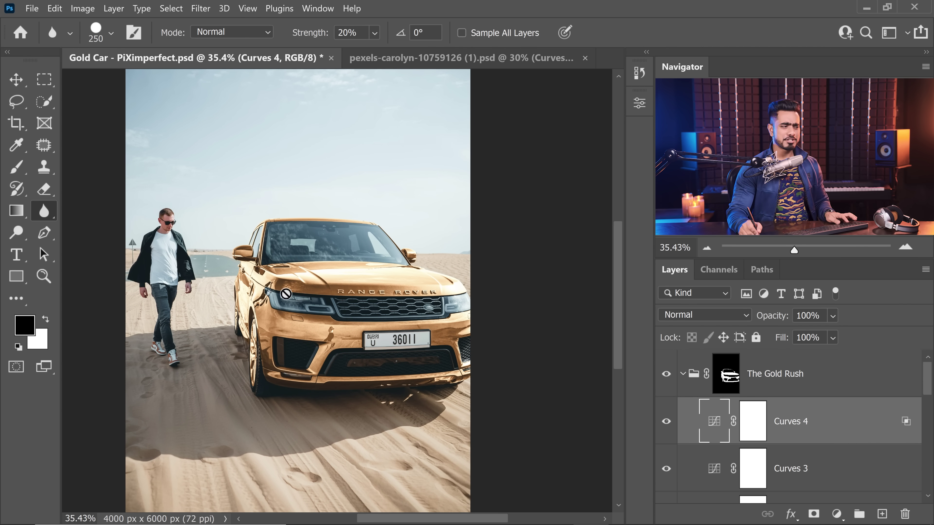
scroll(302, 293, up, 4)
scroll(460, 313, down, 3)
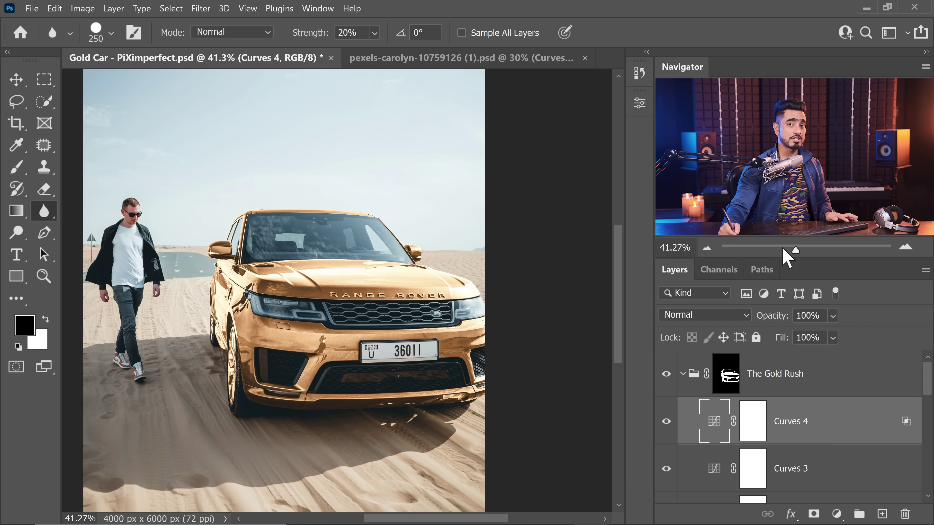
- Move the Clarity layer out of The Gold Rush to directly above Background and copy the group's mask onto it
drag(931, 386, 926, 478)
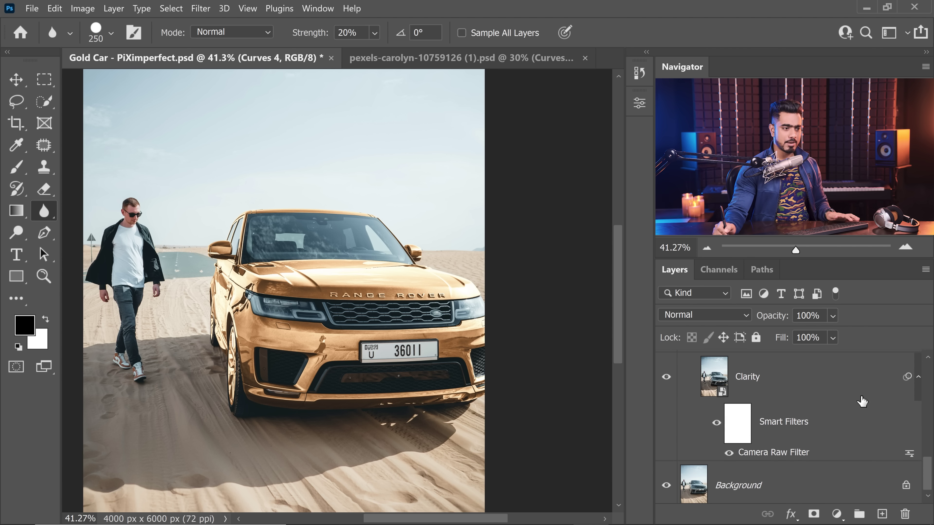
click(918, 377)
drag(798, 440, 779, 484)
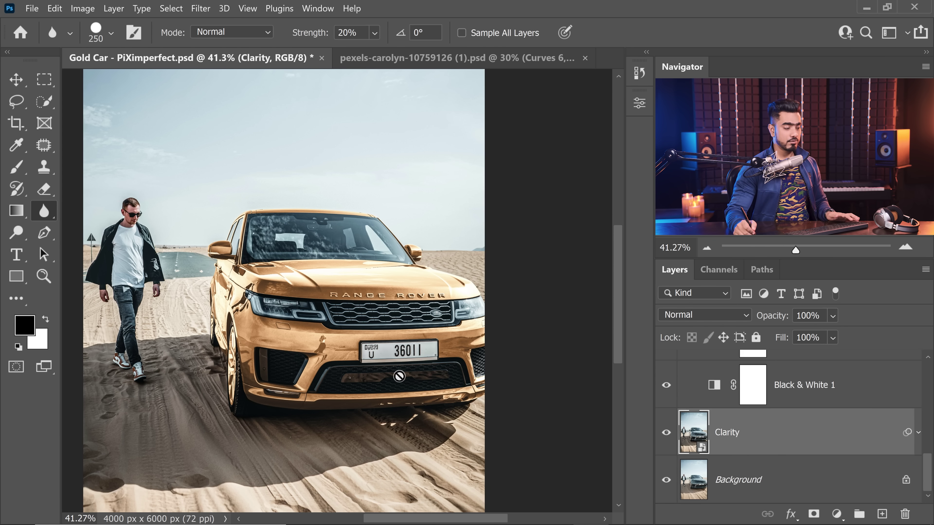
scroll(901, 419, up, 6)
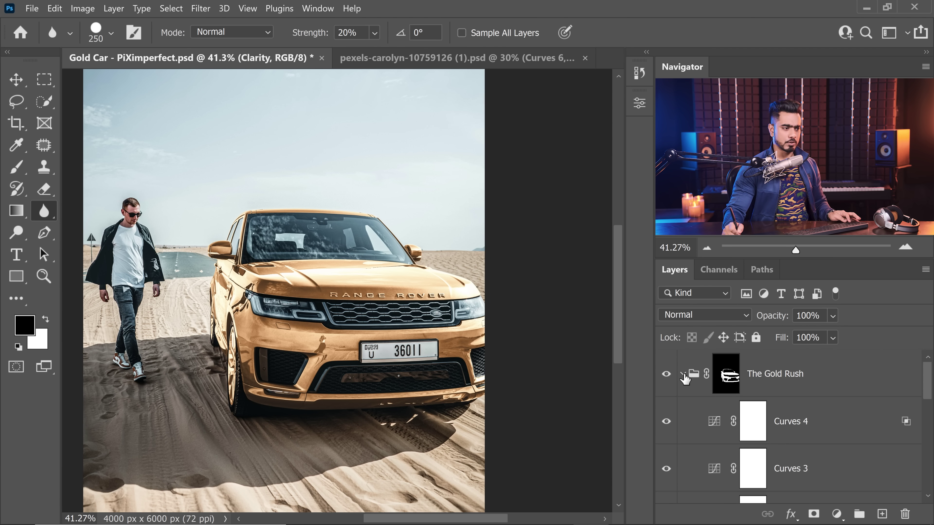
click(683, 375)
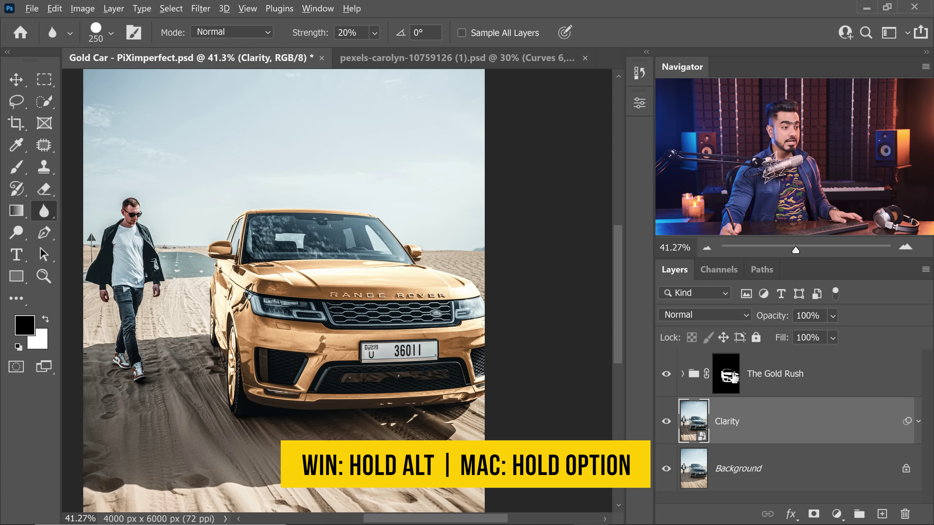
drag(732, 377, 732, 423)
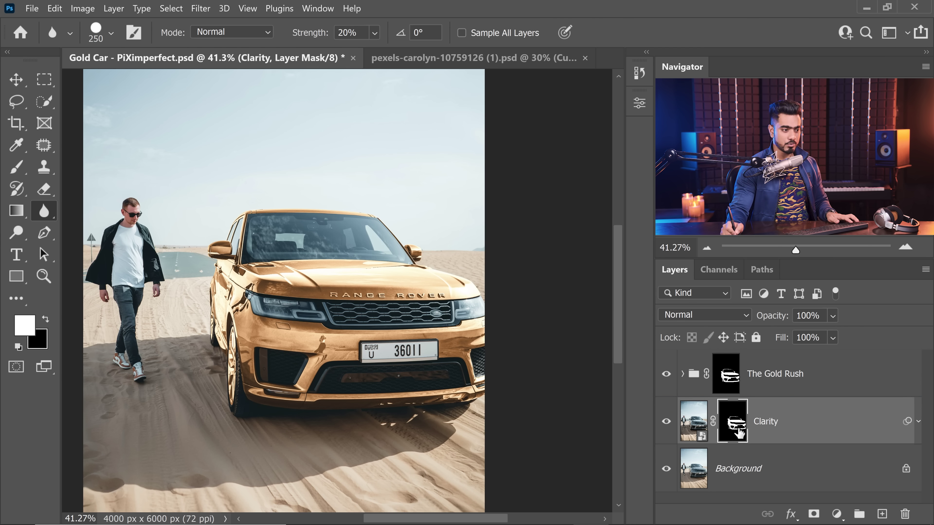
- Paint white on Clarity's layer mask over the headlights and upper front grille with the Brush tool
click(16, 169)
scroll(333, 307, up, 3)
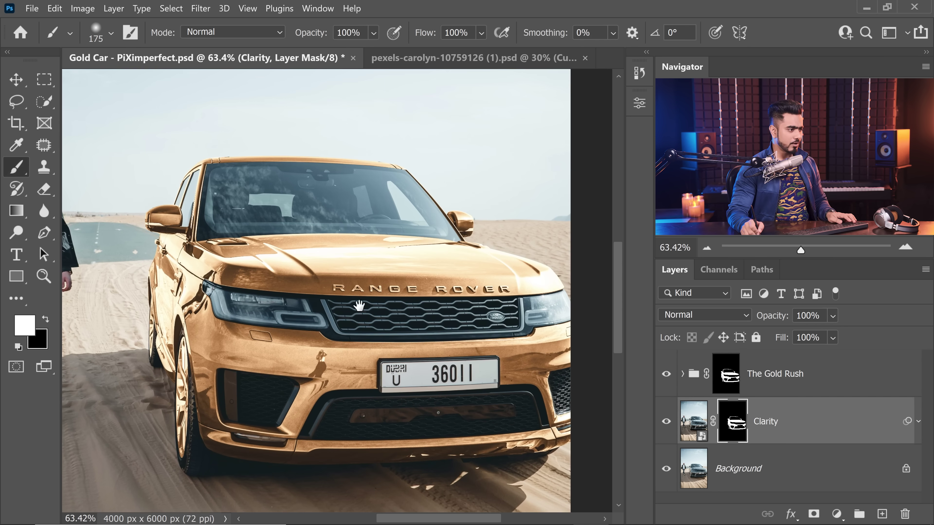
alt+click(739, 431)
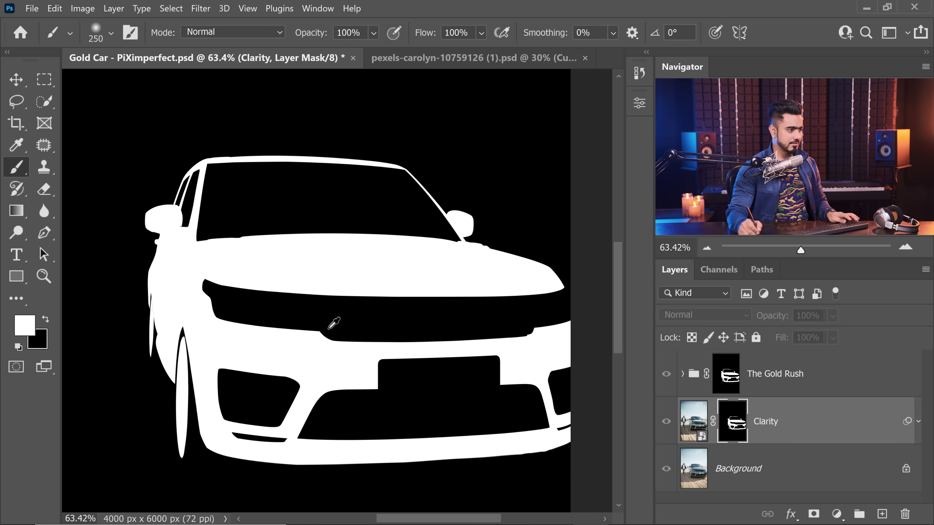
alt+click(732, 418)
key(bracketright)
mouse_move(210, 298)
mouse_down()
mouse_move(243, 317)
mouse_move(265, 295)
mouse_move(394, 330)
mouse_move(445, 324)
mouse_move(456, 297)
mouse_move(490, 301)
mouse_move(489, 325)
mouse_move(464, 326)
mouse_move(452, 324)
mouse_move(529, 300)
mouse_up()
alt+click(733, 422)
- Paint white on Clarity's mask across the lower bumper grille and side vents with a 300 px brush, and inspect the bumper
key(bracketleft)
key(bracketleft)
key(bracketleft)
key(bracketleft)
key(bracketleft)
key(bracketleft)
key(bracketleft)
key(bracketleft)
key(ctrl+2)
key(bracketright)
key(bracketright)
key(bracketright)
key(bracketright)
key(bracketright)
key(bracketright)
key(bracketright)
key(bracketright)
key(bracketright)
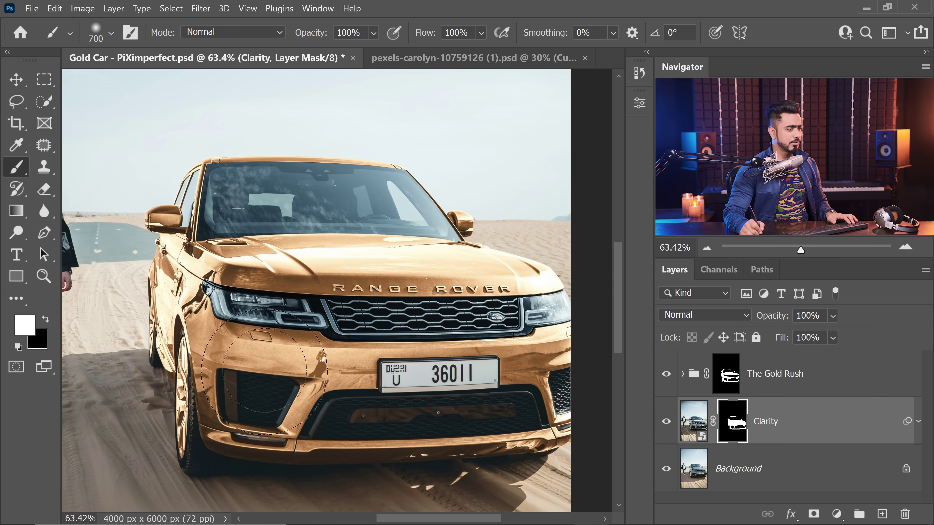
key(bracketleft)
key(bracketleft)
mouse_move(336, 414)
mouse_down()
mouse_move(557, 407)
mouse_move(566, 386)
mouse_up()
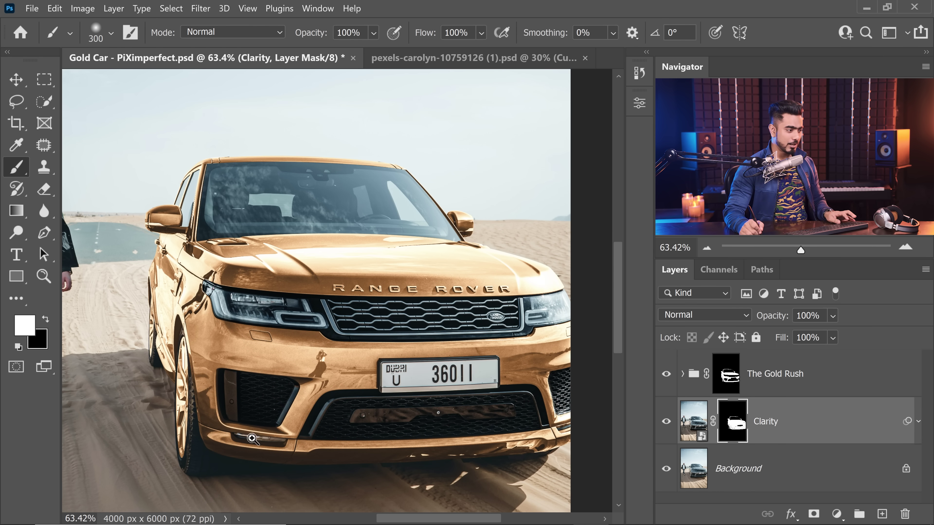
scroll(277, 443, up, 5)
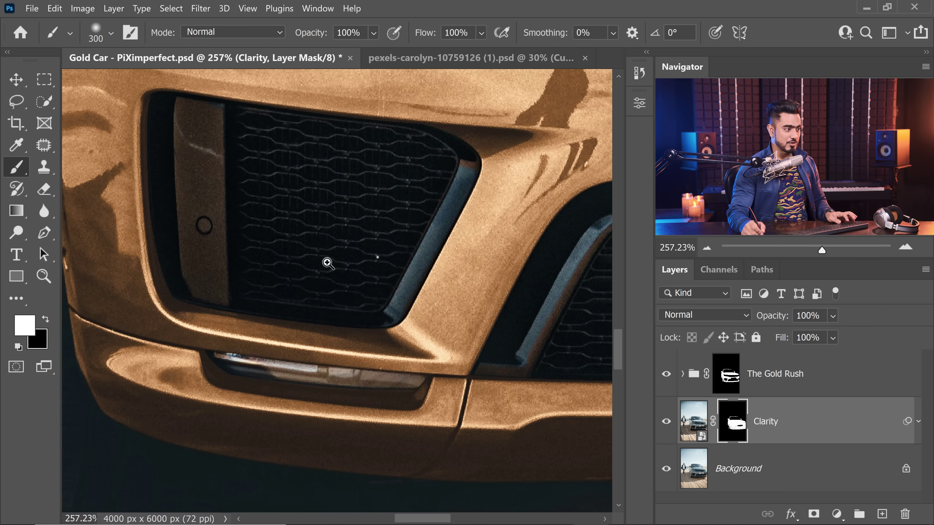
scroll(309, 258, down, 2)
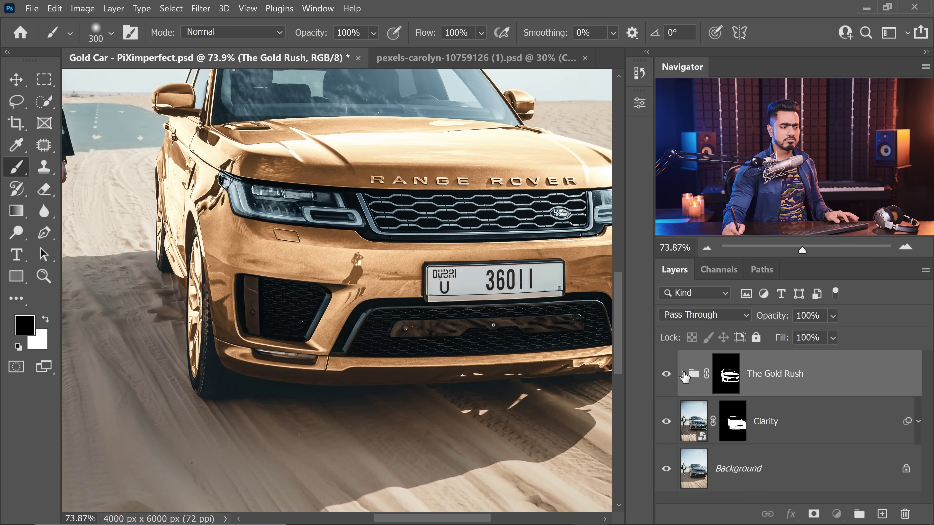
- Move the Curves 2 adjustment out of The Gold Rush to the top of the layer stack and collapse the group
click(683, 374)
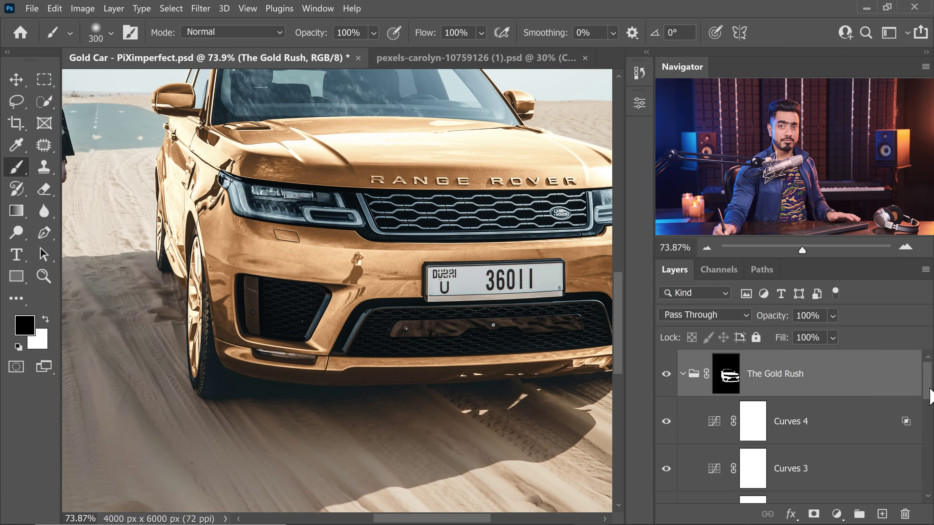
scroll(930, 391, down, 3)
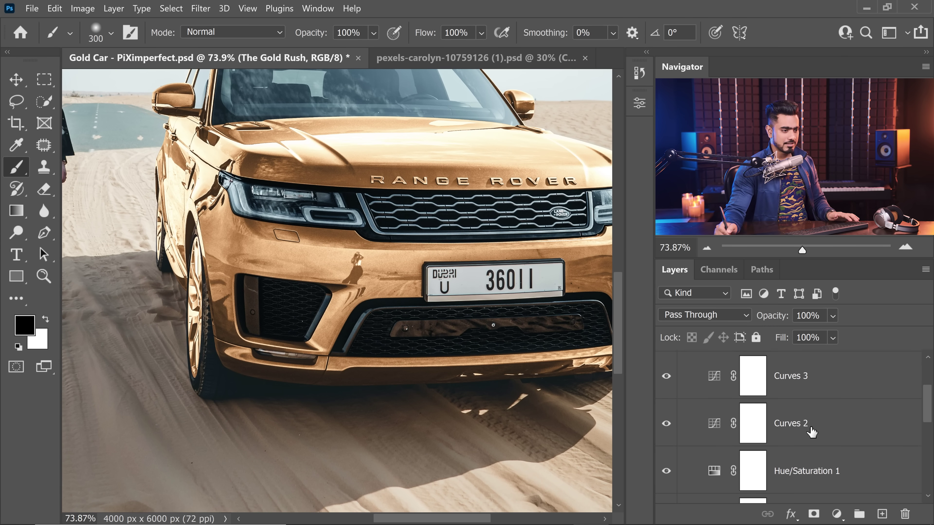
click(790, 424)
key(x)
click(665, 427)
click(665, 426)
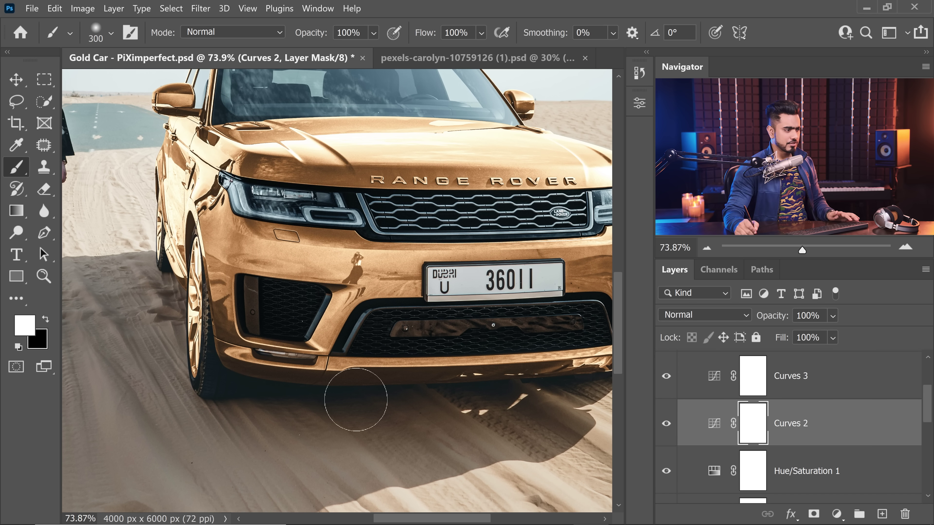
key(ctrl+2)
drag(873, 430, 848, 354)
key(x)
key(ctrl+backslash)
click(683, 421)
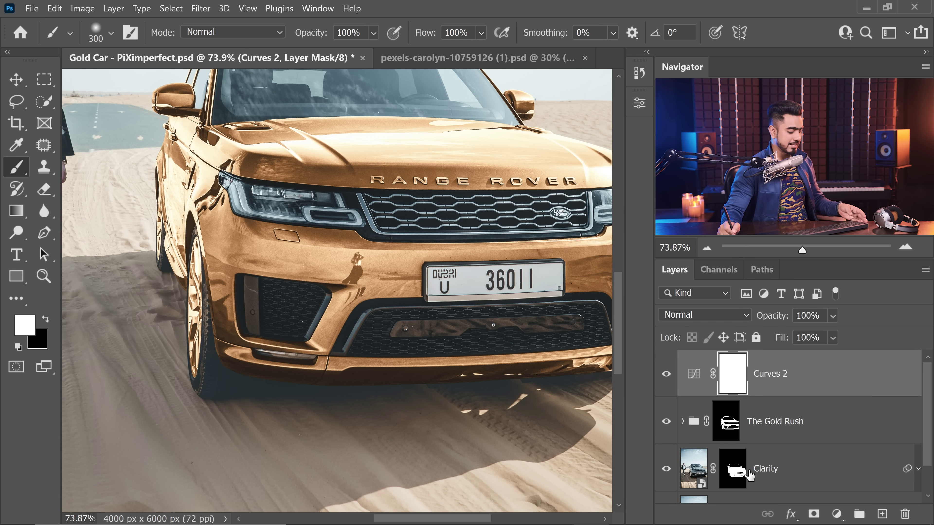
- Replace Curves 2's mask with a copy of Clarity's mask and rename the layer Curves Shadows
key(alt)
drag(732, 478, 738, 393)
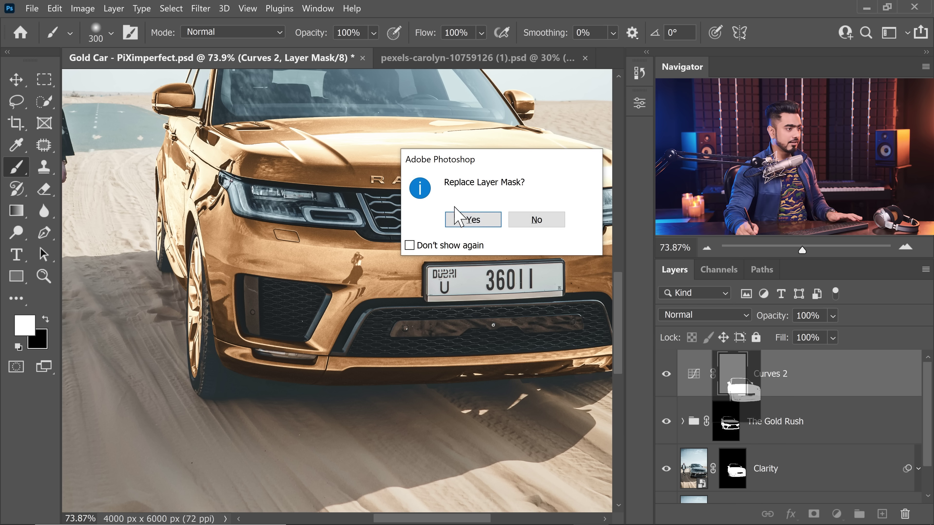
click(475, 220)
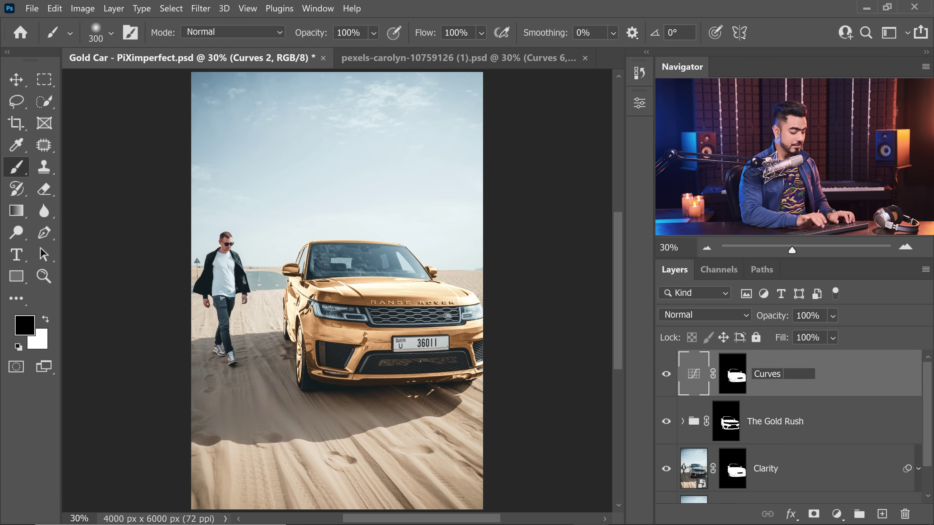
key(Return)
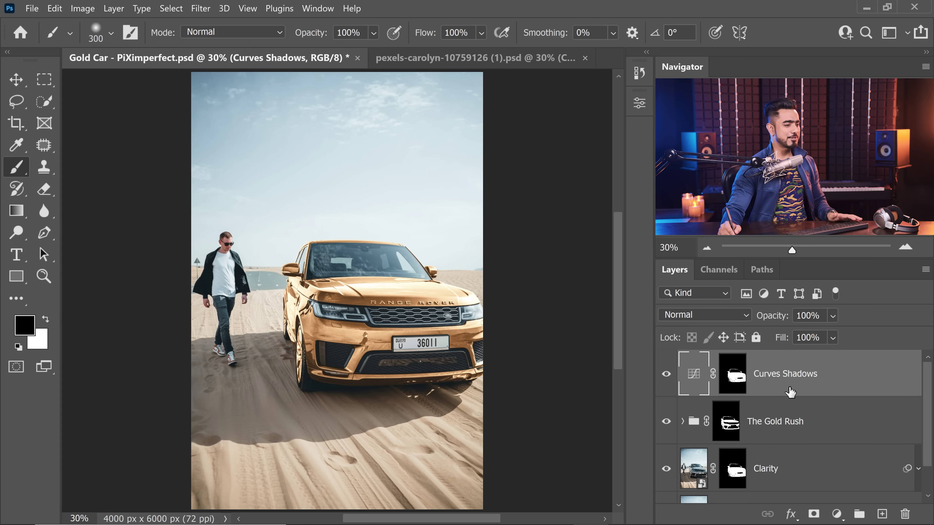
- Add a Curves adjustment above Curves Shadows, raising the RGB curve's highlights and adding a lower point that pulls the shadows back down
click(837, 514)
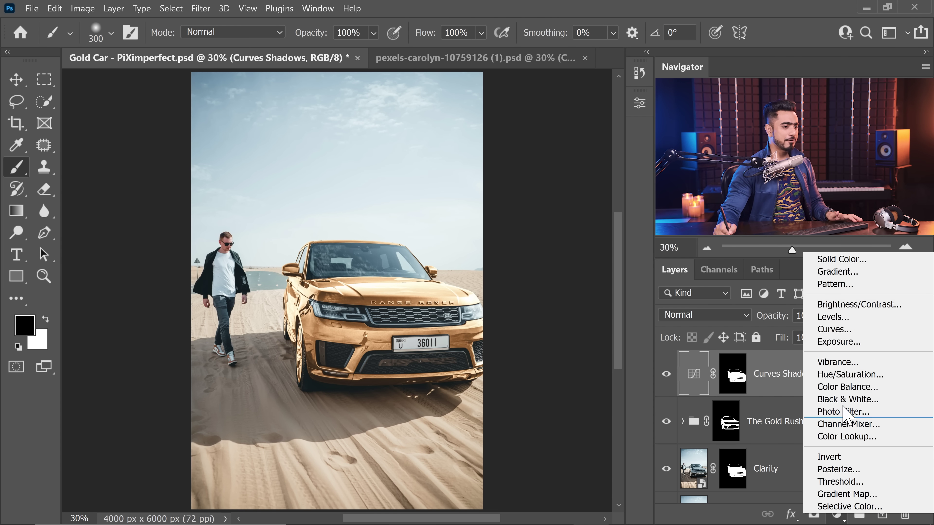
click(838, 332)
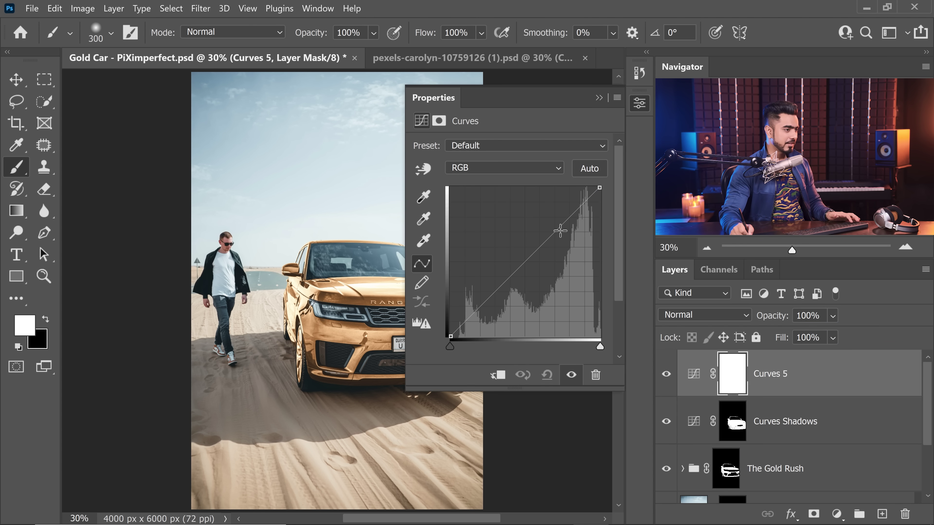
drag(556, 232, 541, 212)
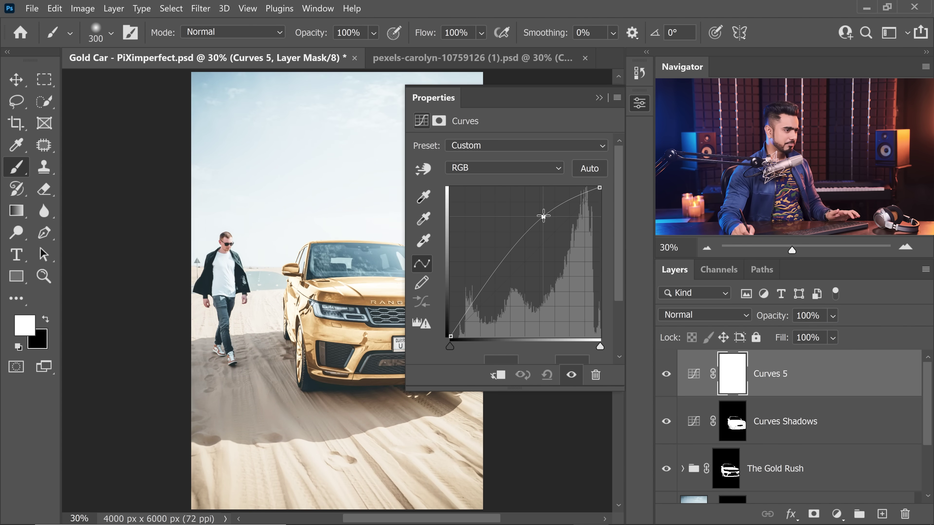
scroll(279, 376, up, 10)
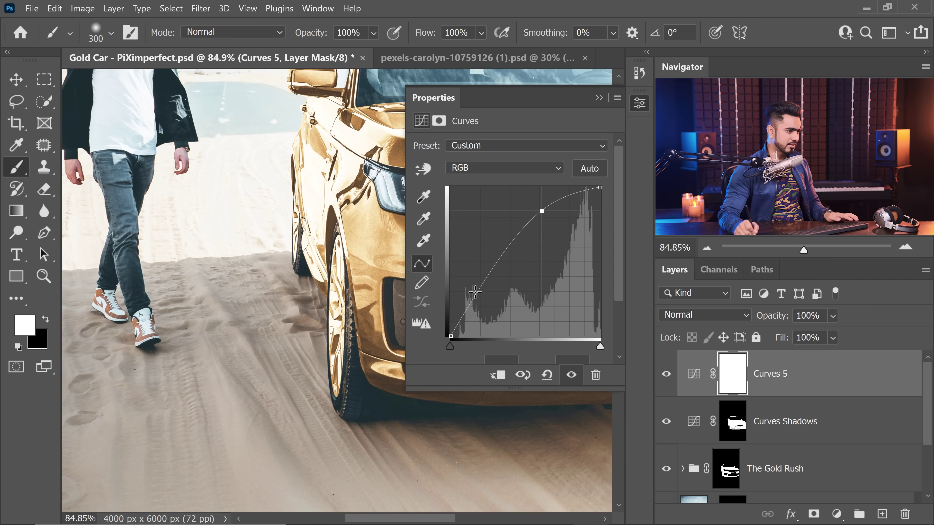
drag(492, 271, 497, 276)
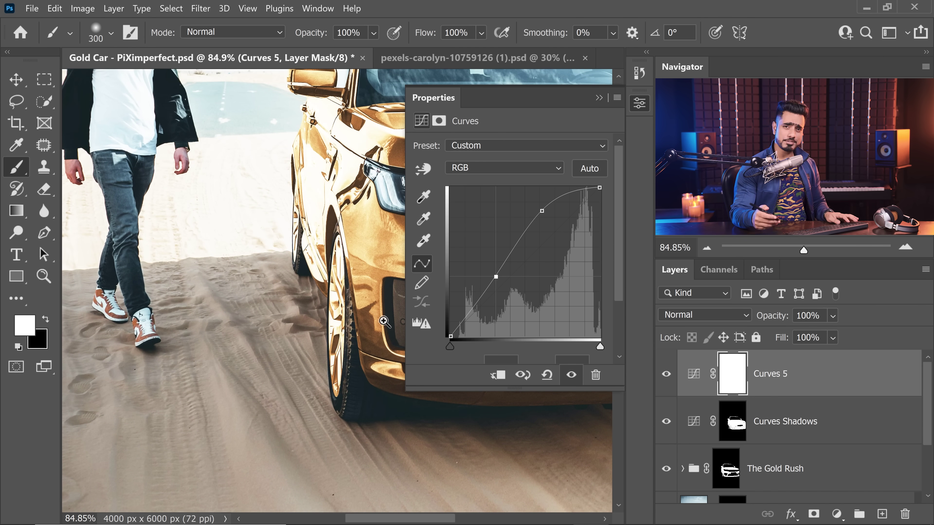
- Add a midtone point to Curves 5's Blue channel curve and switch the adjustment to the Green channel
key(ctrl+0)
key(ctrl+plus)
click(489, 169)
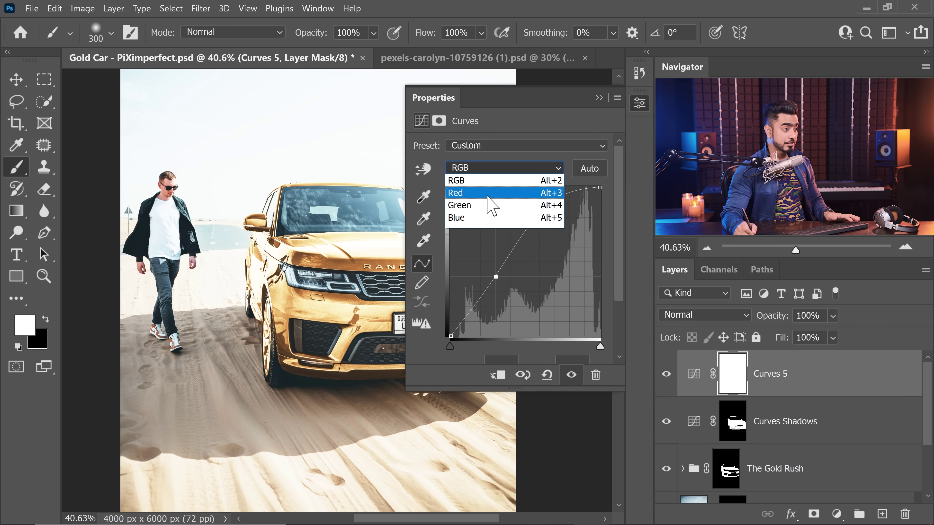
click(489, 217)
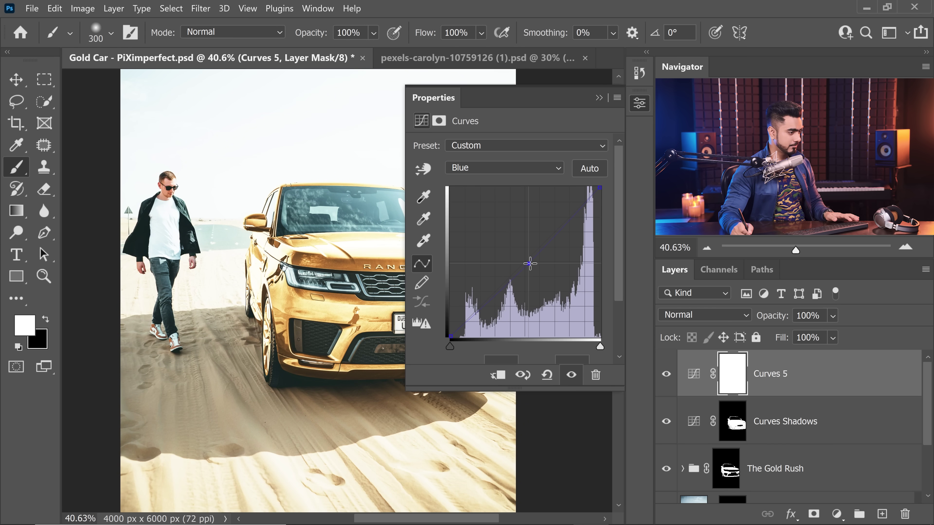
scroll(265, 390, up, 5)
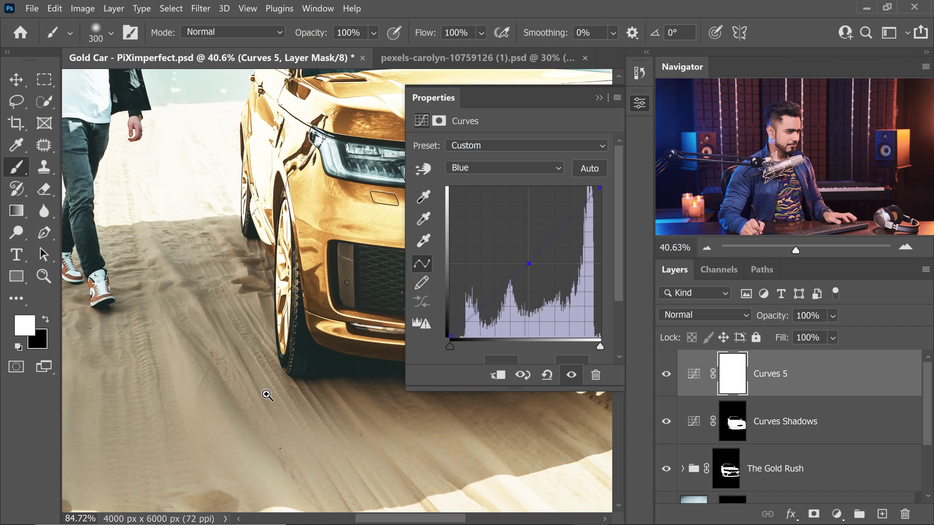
click(493, 168)
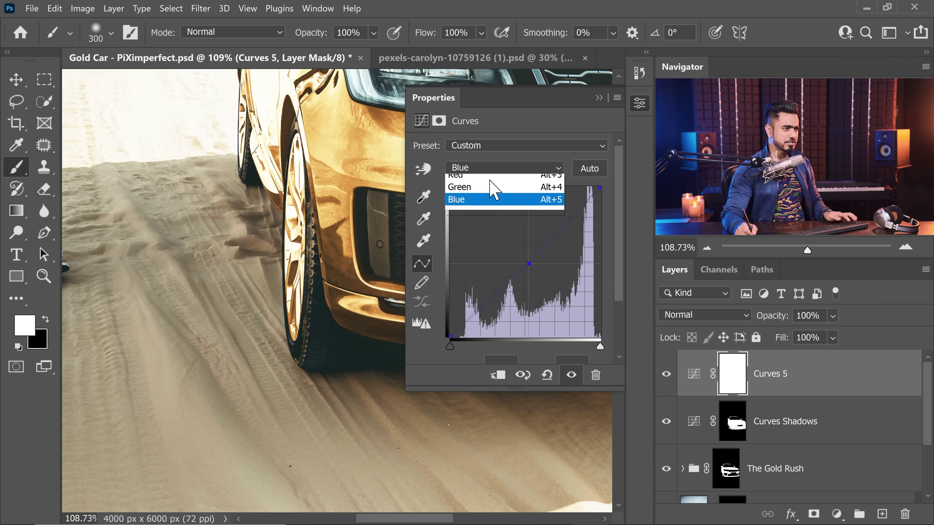
click(492, 205)
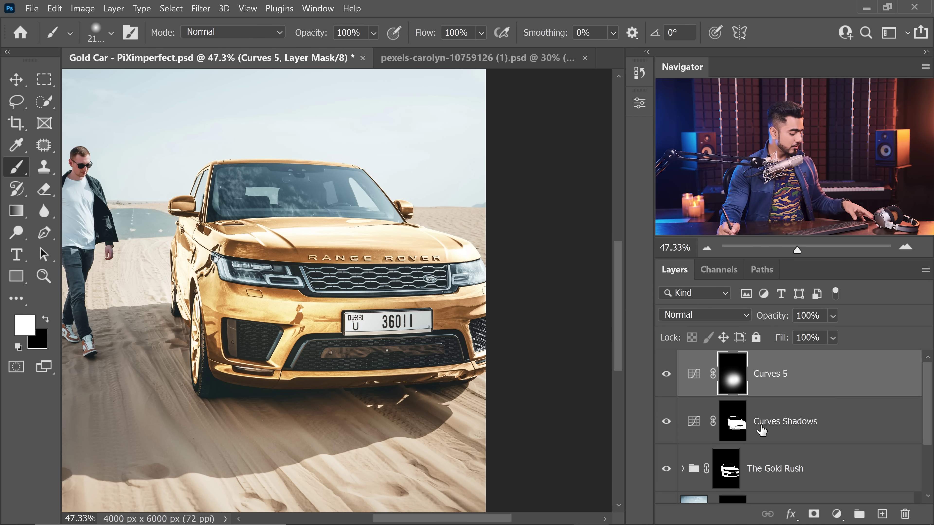
- Load Curves Shadows' mask as a selection, fill that car area with black on Curves 5's mask, and deselect
ctrl+click(736, 432)
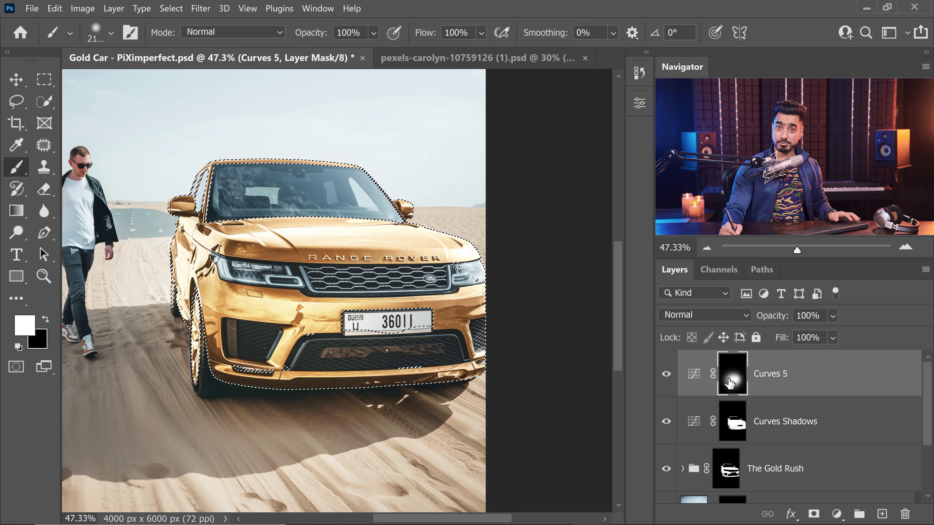
key(x)
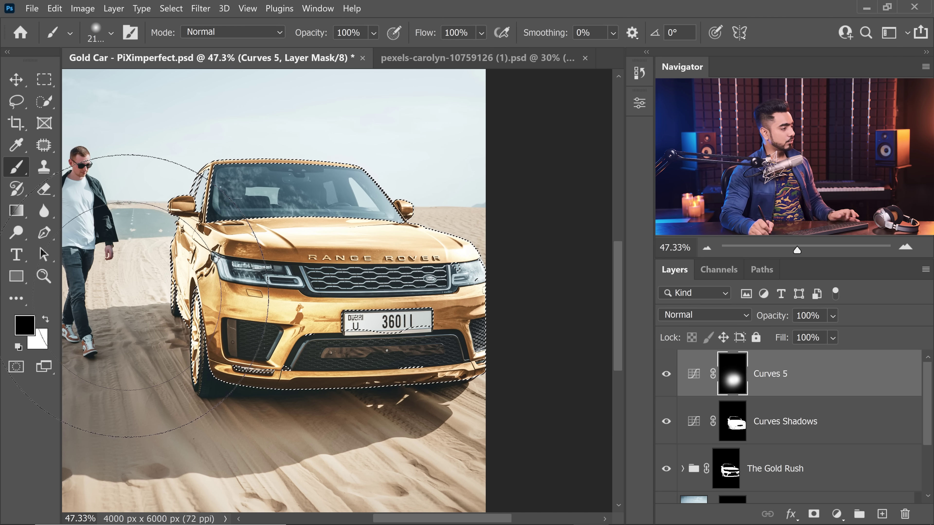
key(alt+BackSpace)
key(ctrl+d)
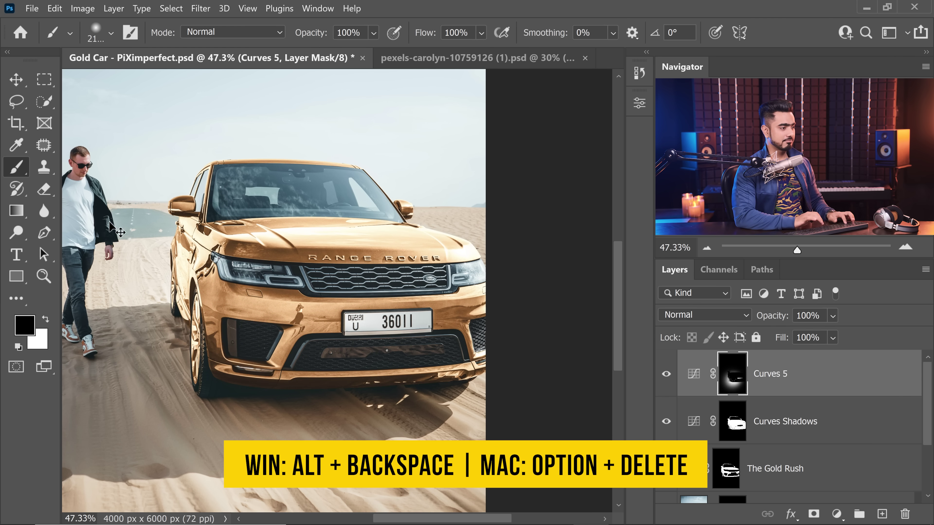
- Paint black over the leftover light patches around the lower bumper and side vent on Curves 5's mask with a small soft brush
drag(437, 312, 456, 313)
key(bracketleft)
key(bracketleft)
key(bracketleft)
key(bracketleft)
key(bracketleft)
key(bracketleft)
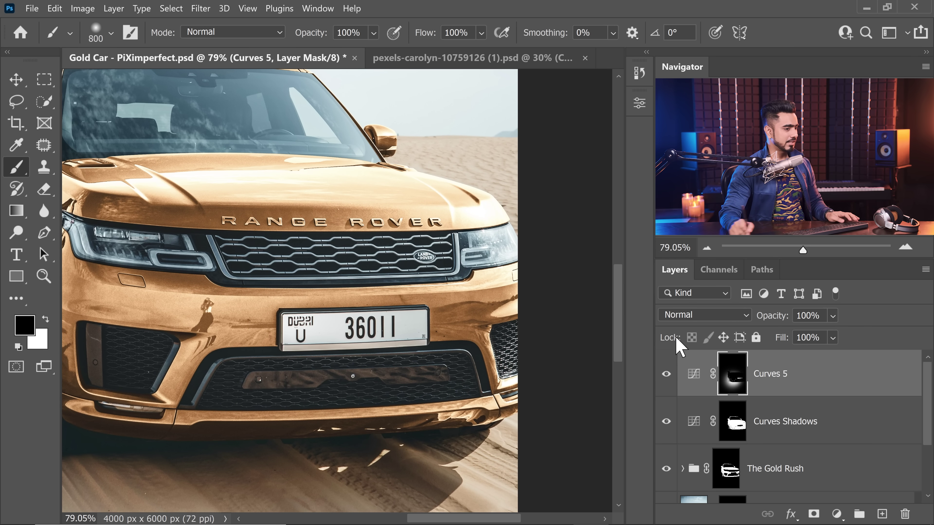
alt+click(732, 373)
key(bracketleft)
key(bracketleft)
key(bracketleft)
key(bracketleft)
key(bracketleft)
key(bracketleft)
key(bracketleft)
key(bracketleft)
key(bracketleft)
key(bracketleft)
key(bracketleft)
key(bracketleft)
key(bracketleft)
key(bracketleft)
key(bracketleft)
key(bracketleft)
key(bracketleft)
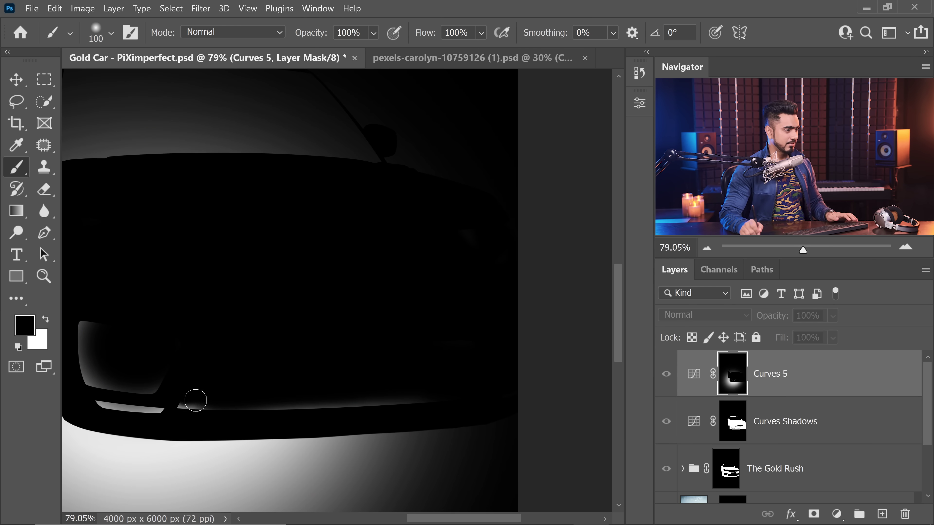
drag(298, 371, 233, 368)
alt+click(732, 373)
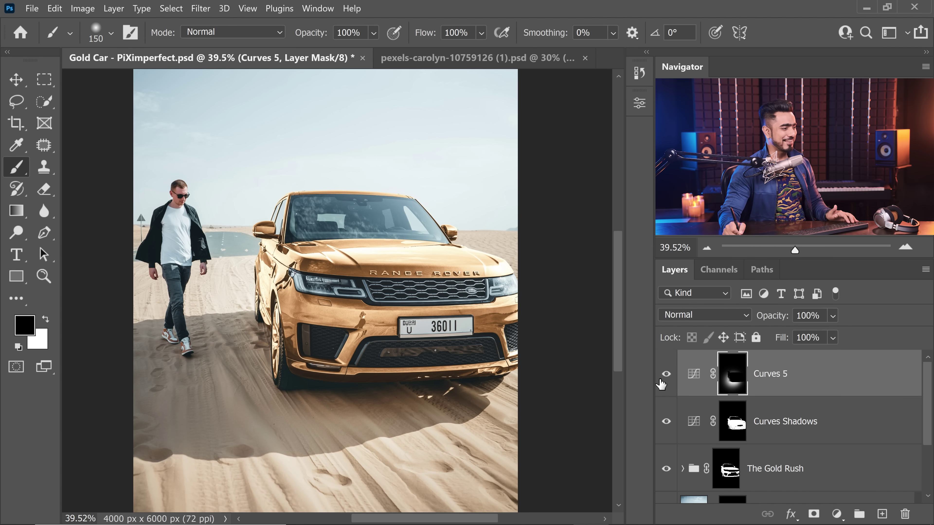
- Paint black with a much larger brush over the windscreen and upper background on Curves 5's mask
alt+click(739, 382)
key(bracketright)
key(bracketright)
key(bracketright)
mouse_move(443, 249)
mouse_down()
mouse_move(406, 169)
mouse_move(209, 208)
mouse_up()
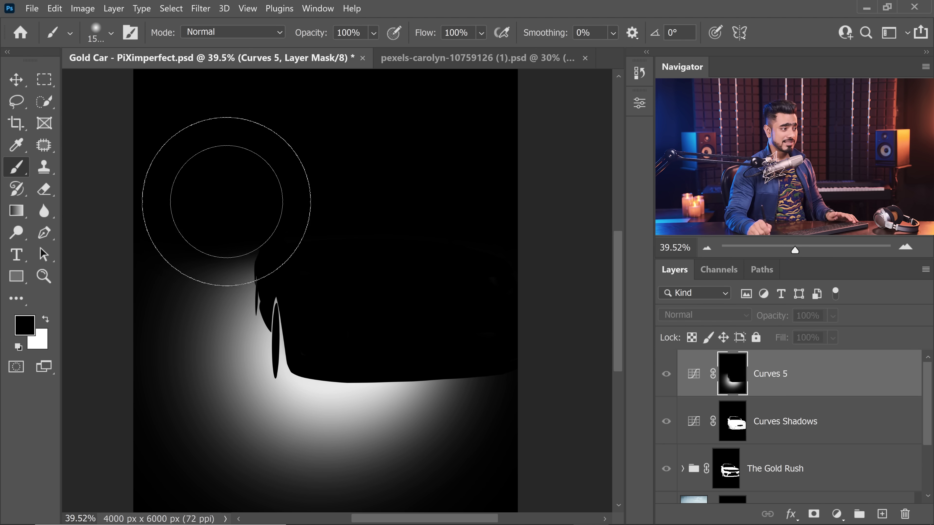
alt+click(734, 384)
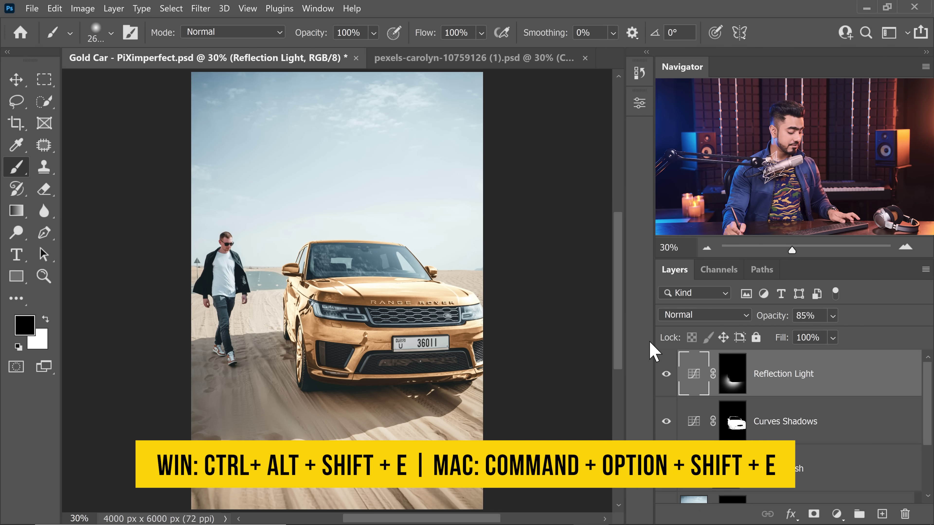
- Stamp all visible layers onto a new layer and replace its sky with blue clouds, using Shift Edge 20 and Lighting Adjustment 66
key(ctrl+alt+shift+e)
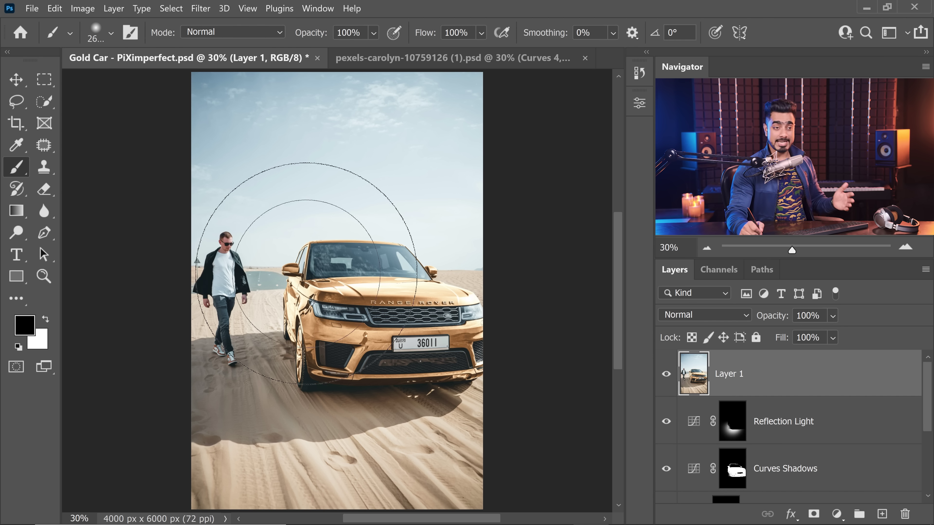
click(54, 8)
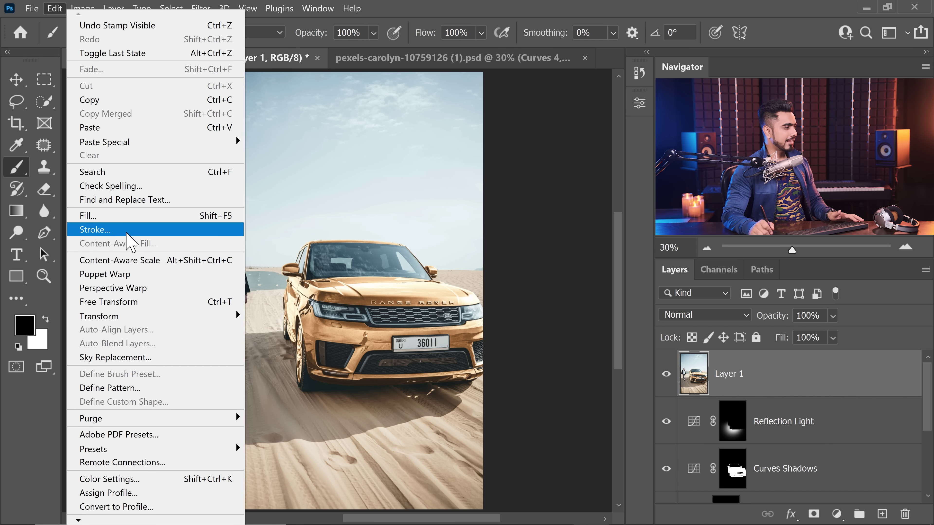
click(122, 358)
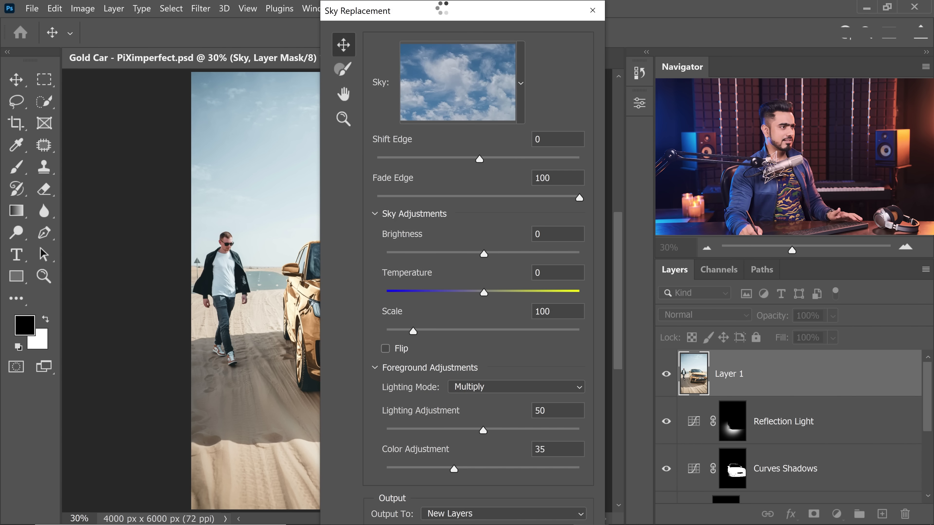
drag(467, 22, 676, 52)
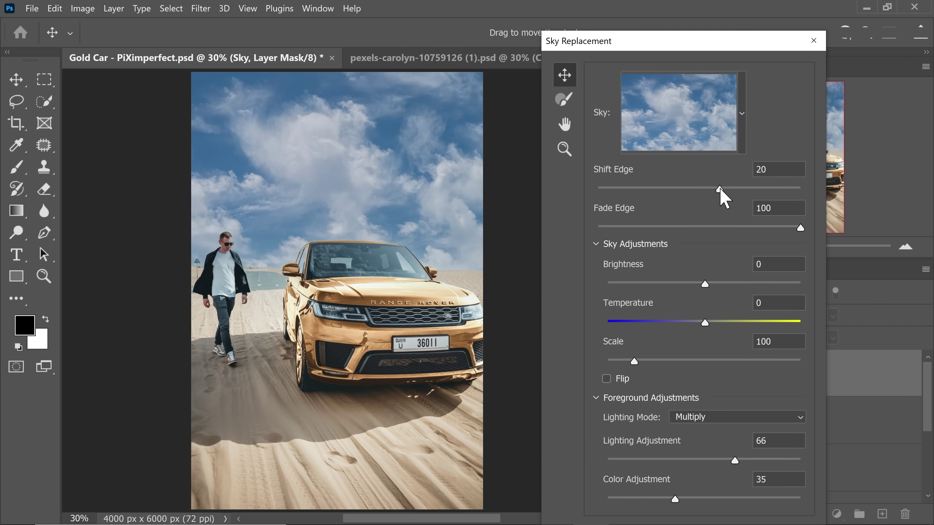
drag(632, 183, 641, 185)
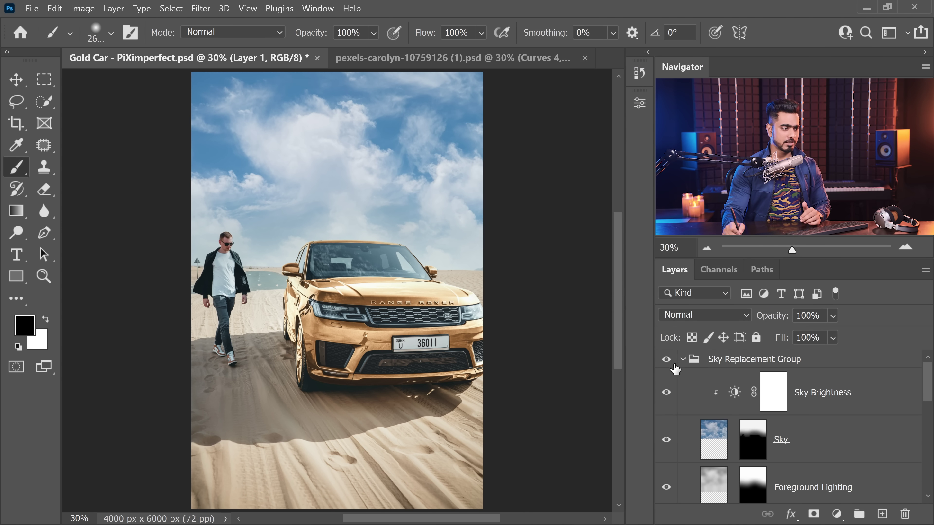
- Collapse the Sky Replacement Group and delete the stamped Layer 1 beneath it
click(683, 359)
drag(703, 397, 906, 514)
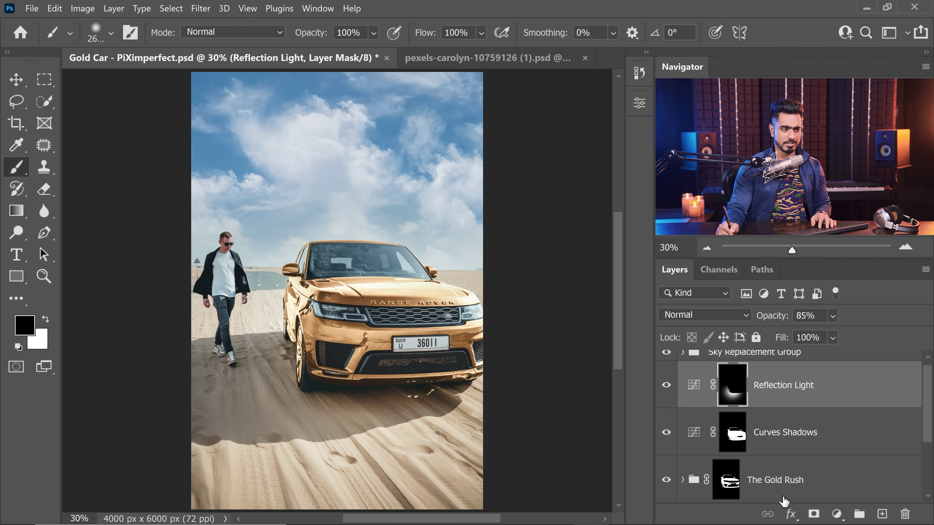